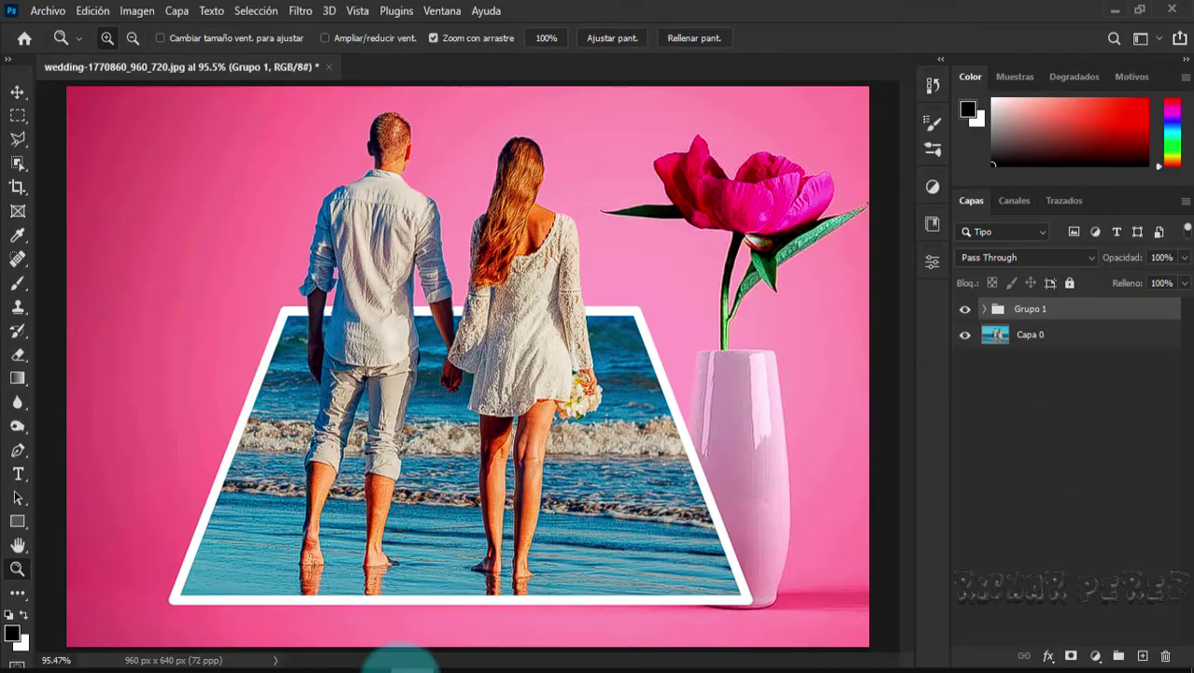
- Switch from the finished beach-couple composite to the MATERIALES source folder in File Explorer
{"action": "left_click", "coordinate": [400, 665]}
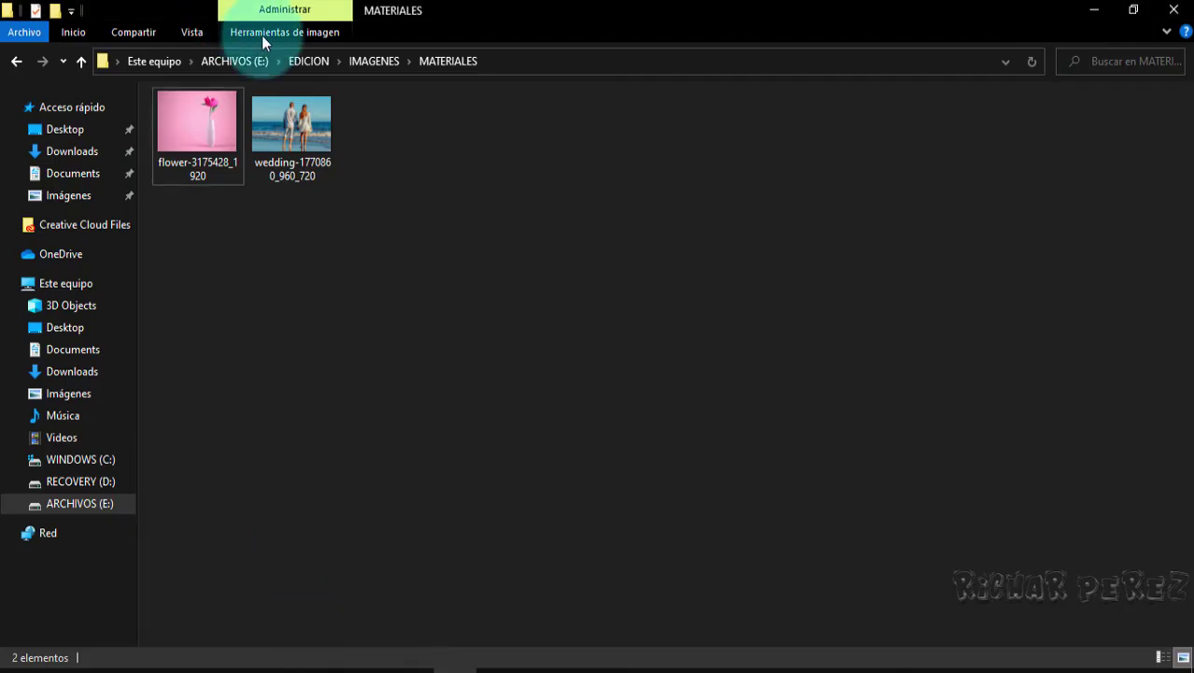
{"action": "left_click", "coordinate": [308, 131]}
{"action": "double_click", "coordinate": [309, 132]}
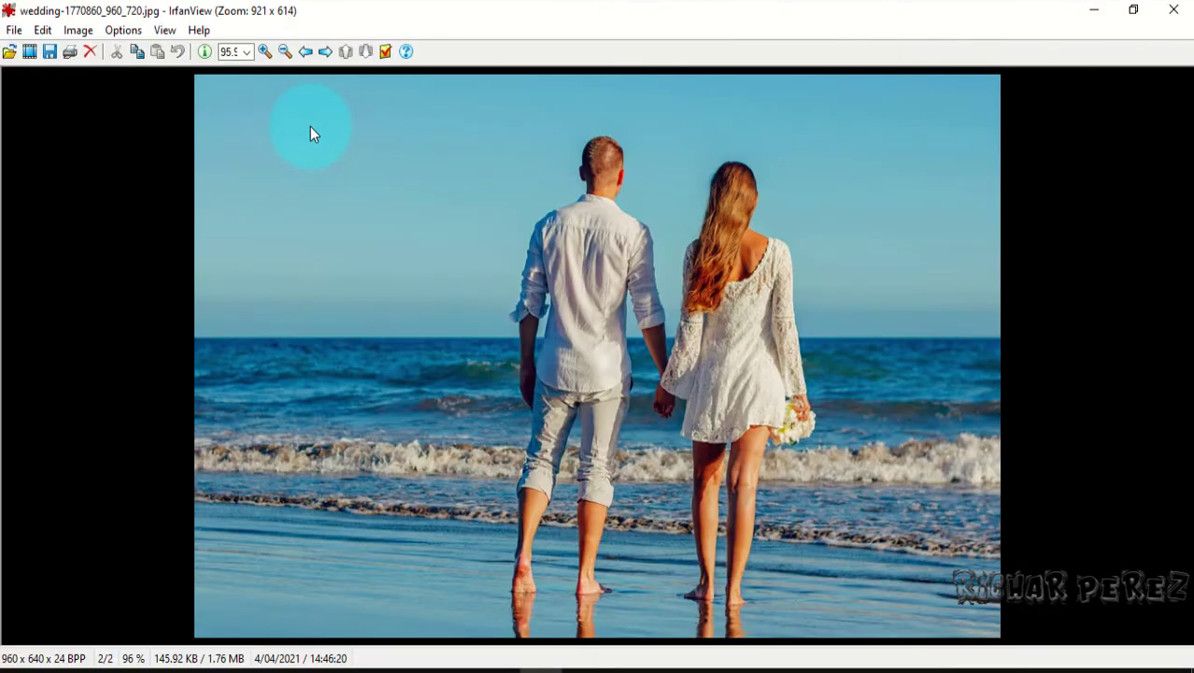
{"action": "scroll", "coordinate": [309, 126], "scroll_direction": "down", "scroll_amount": 1}
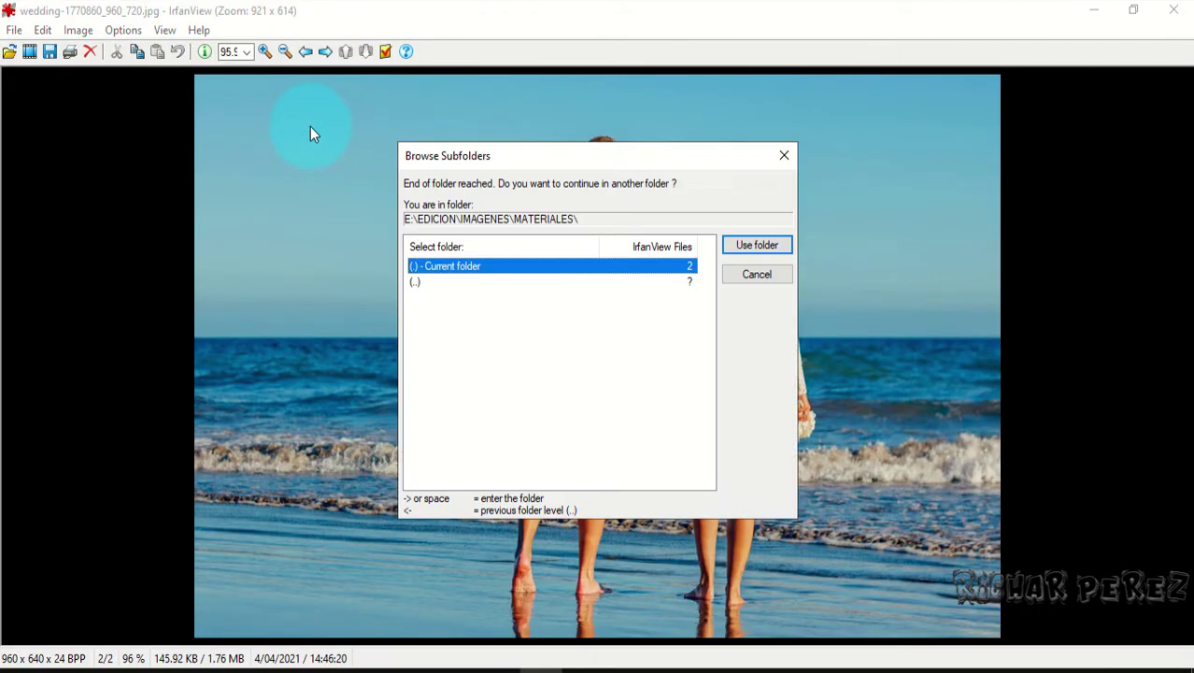
{"action": "left_click", "coordinate": [763, 274]}
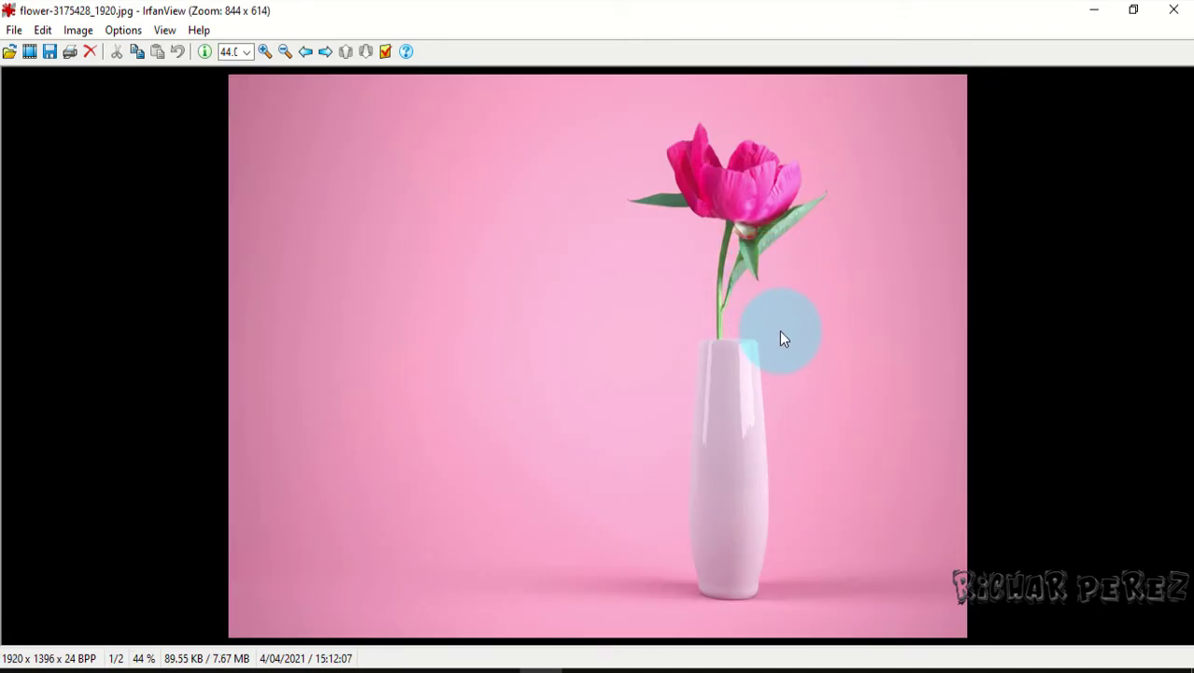
{"action": "left_click", "coordinate": [1173, 11]}
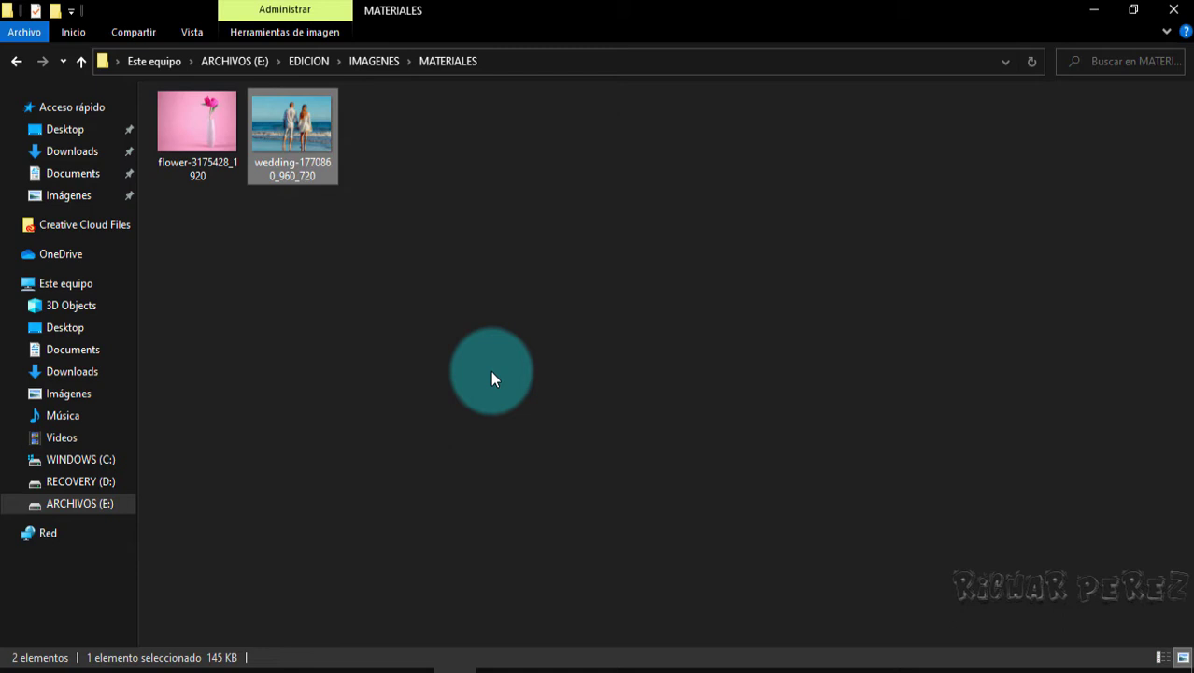
{"action": "left_click", "coordinate": [465, 262]}
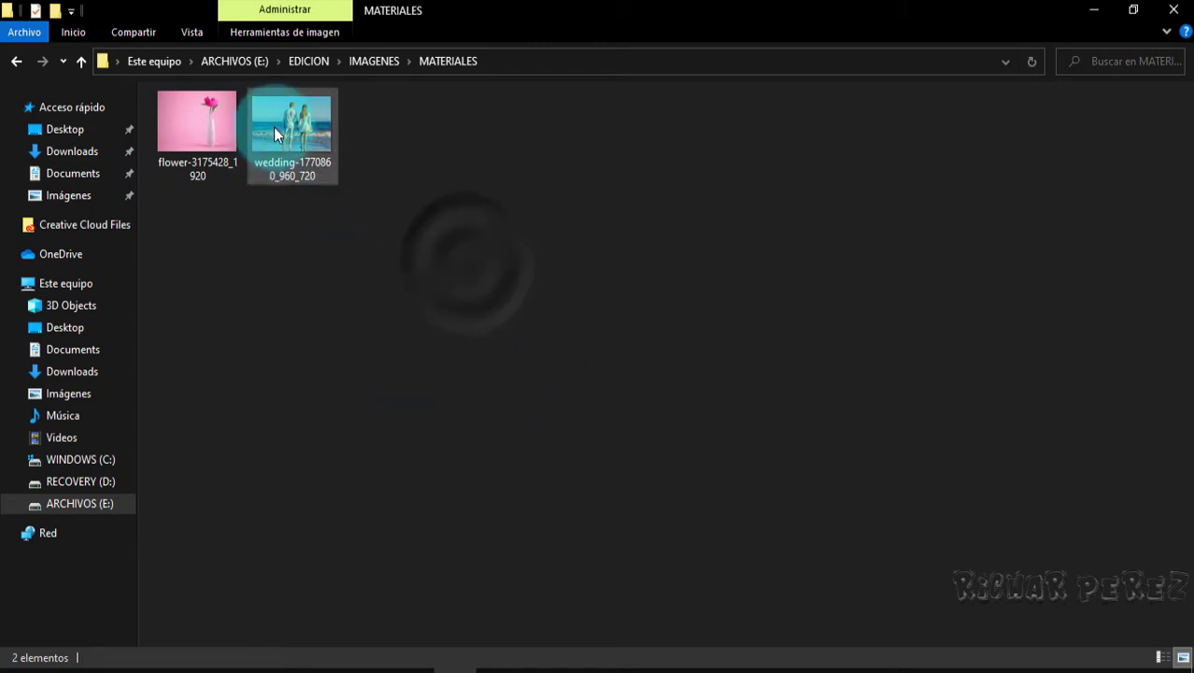
- Open the wedding beach JPG in Photoshop as its own document, leaving its colour profile unchanged
{"action": "left_click_drag", "start_coordinate": [274, 127], "coordinate": [414, 665]}
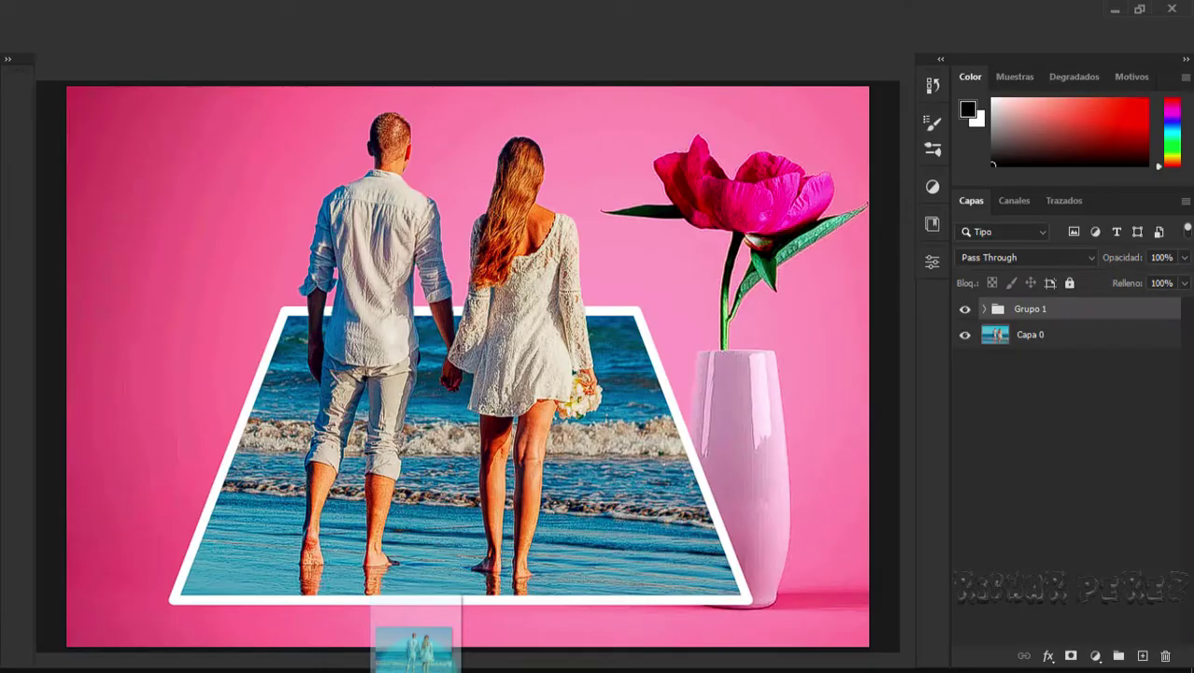
{"action": "left_click_drag", "start_coordinate": [414, 654], "coordinate": [426, 69]}
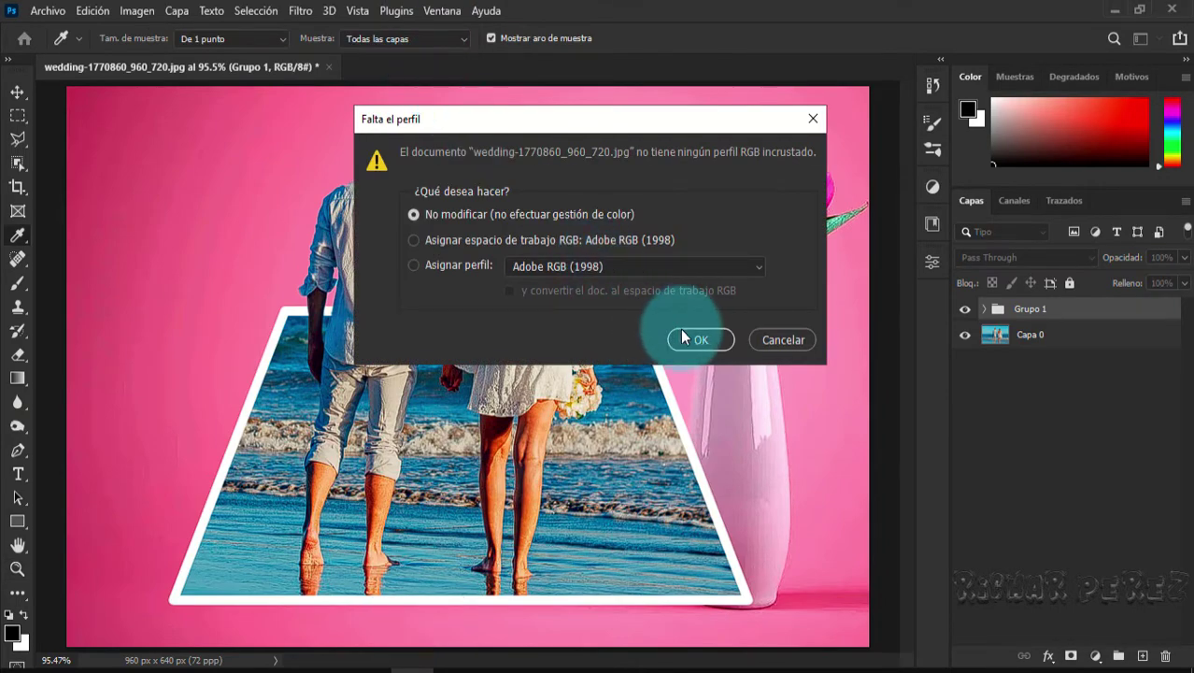
{"action": "left_click", "coordinate": [682, 338]}
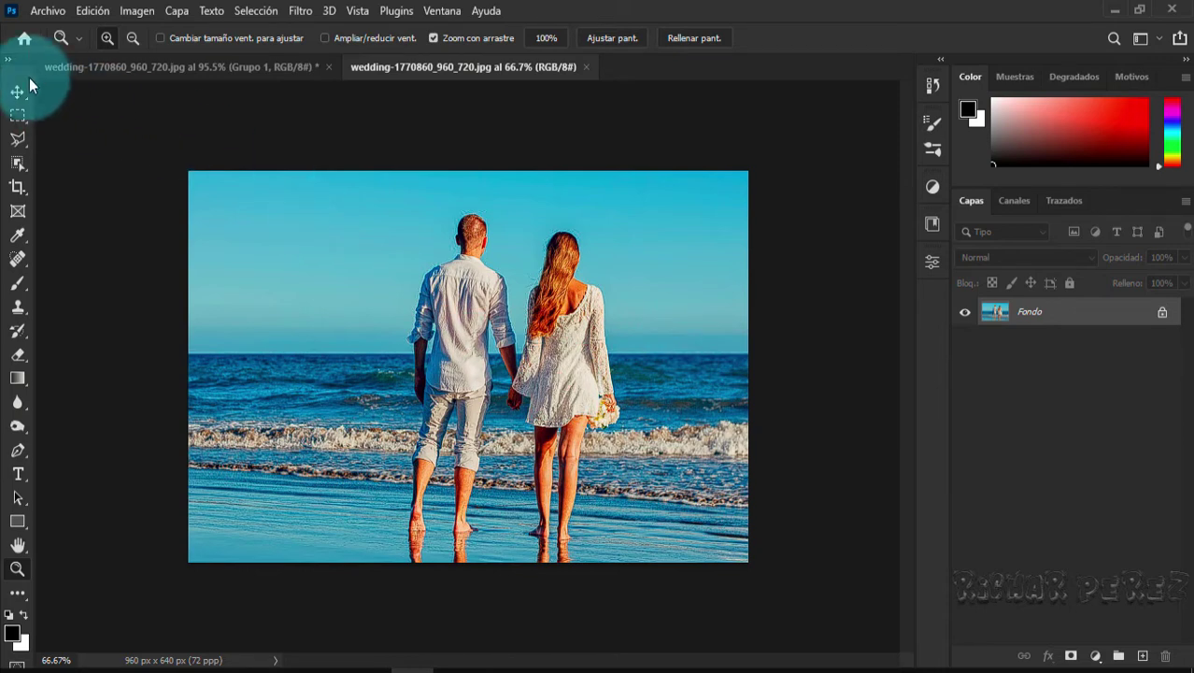
- Bring up the File > Open browser, then cancel without opening another file
{"action": "left_click", "coordinate": [45, 11]}
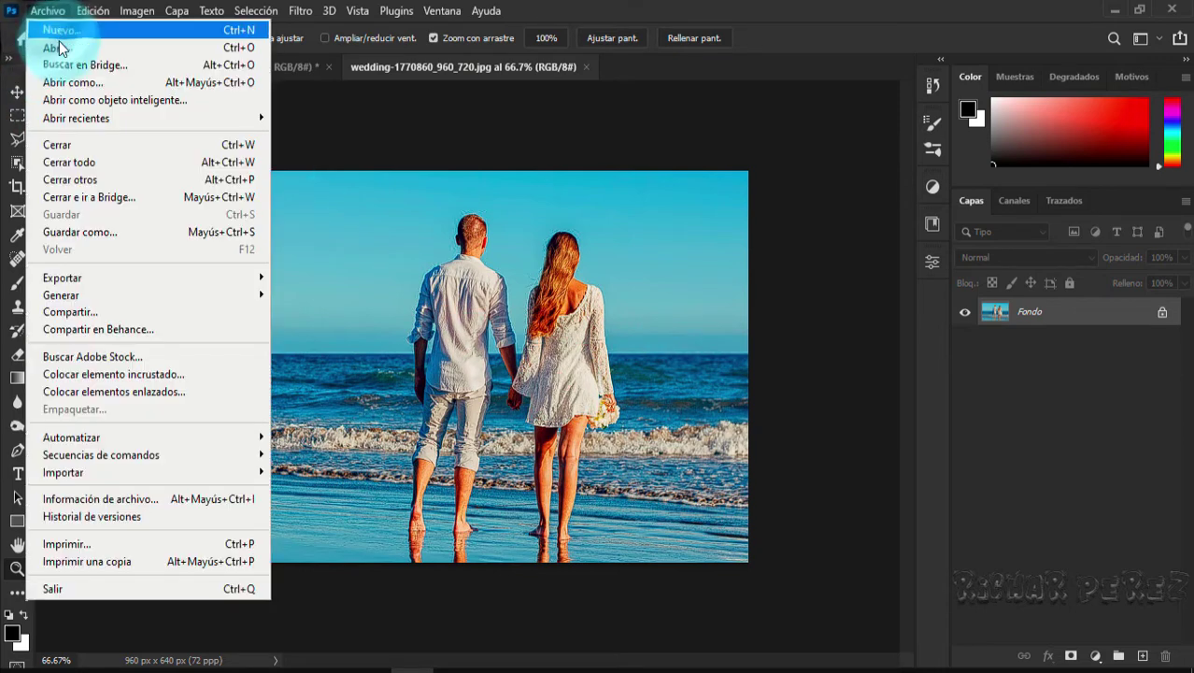
{"action": "left_click", "coordinate": [59, 38]}
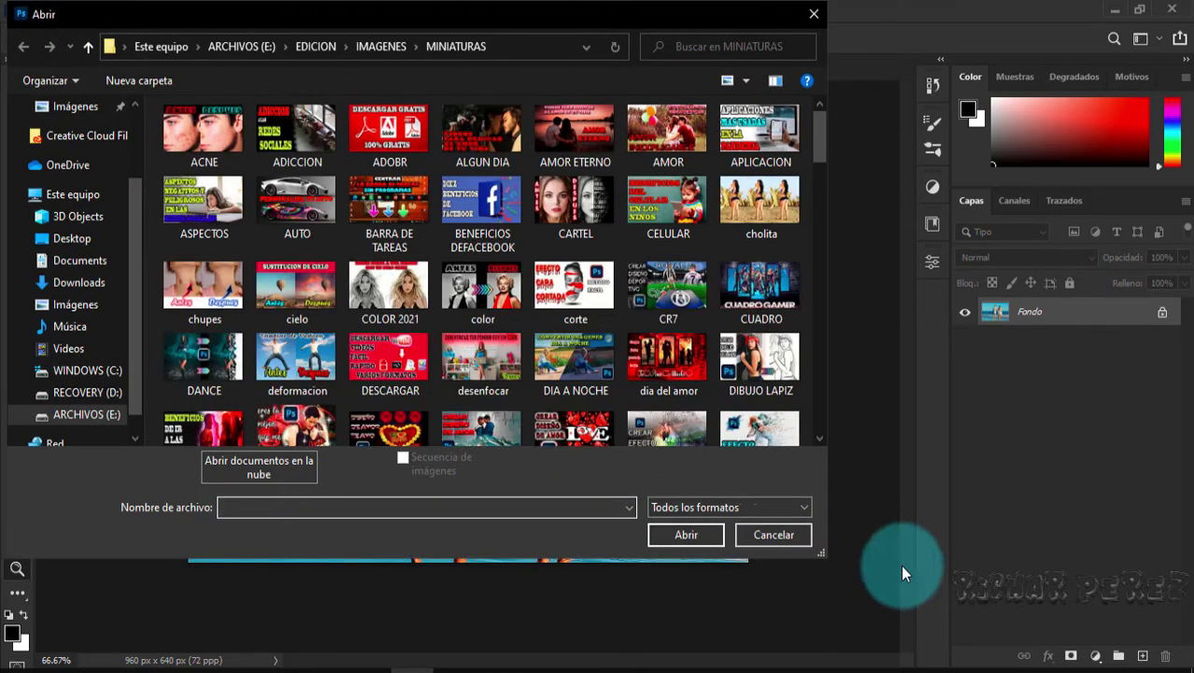
{"action": "left_click", "coordinate": [801, 538]}
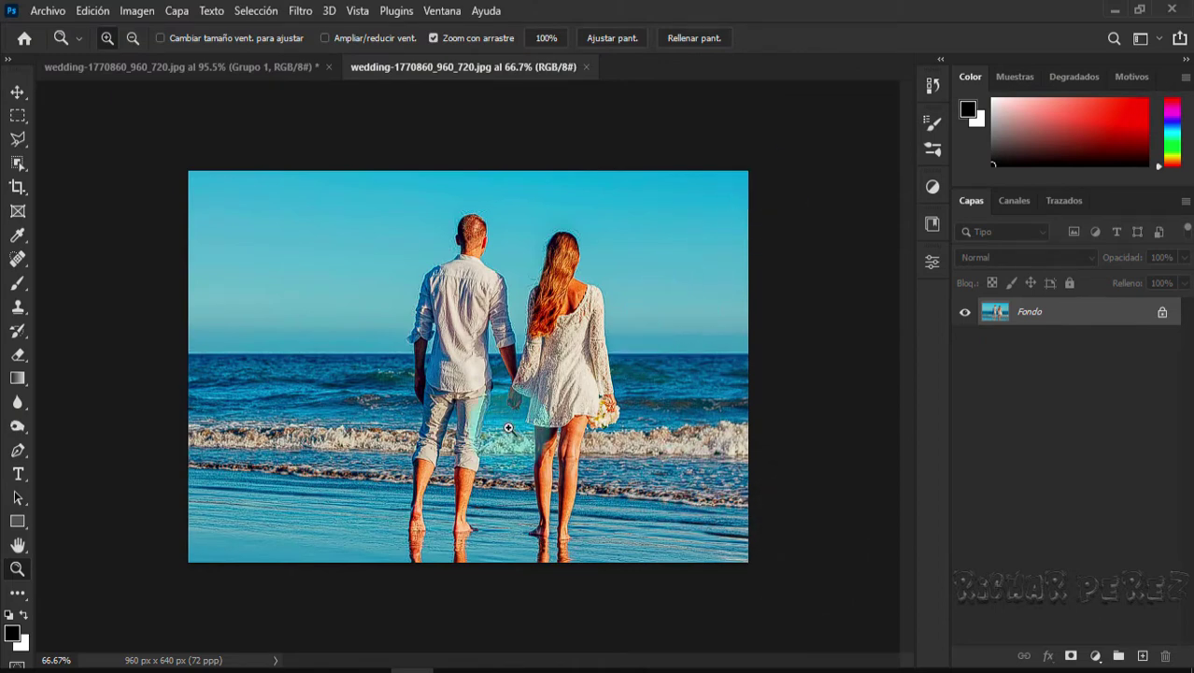
- Duplicate the background as Capa 1, hide Fondo, and fit the image to the screen
{"action": "key", "text": "ctrl+j"}
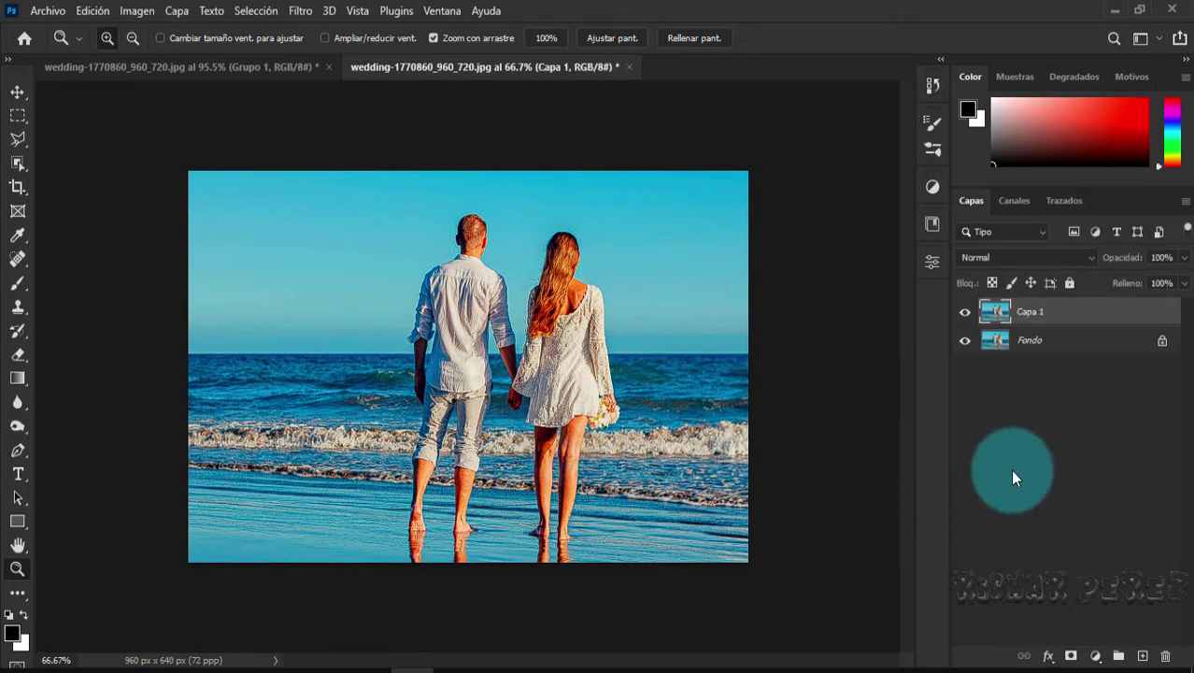
{"action": "left_click", "coordinate": [964, 340]}
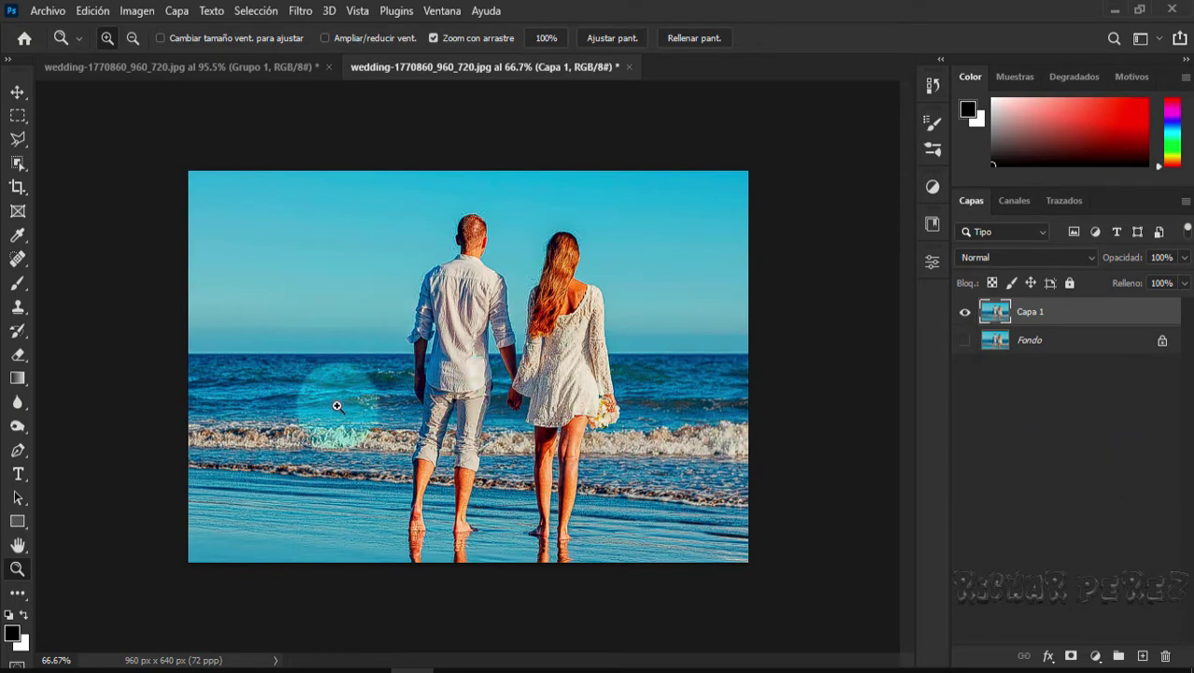
{"action": "right_click", "coordinate": [430, 353]}
{"action": "left_click", "coordinate": [530, 363]}
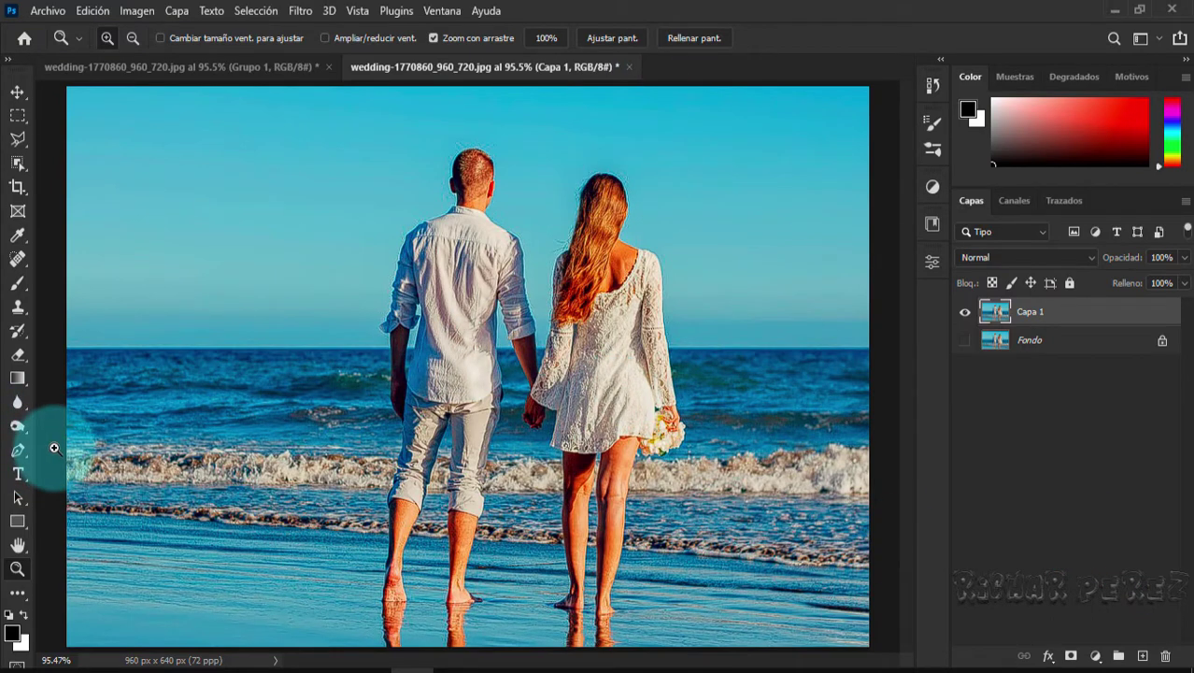
{"action": "left_click", "coordinate": [18, 521]}
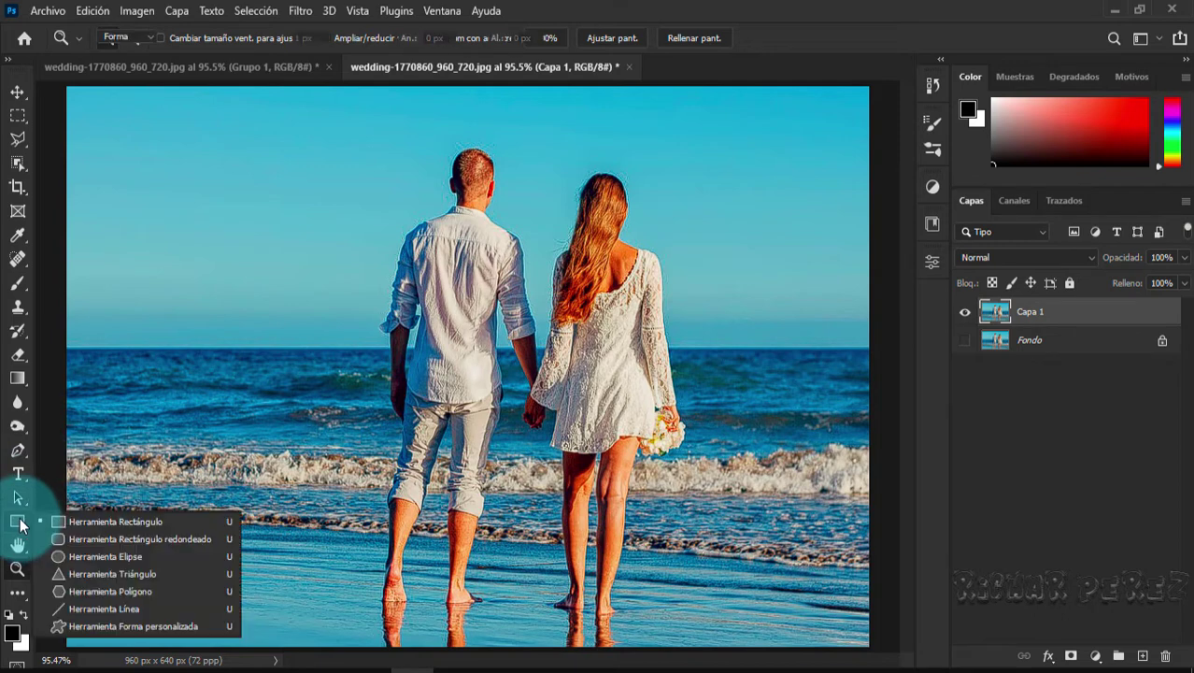
- Draw a 675 × 322 px rectangle from the horizon down to near the photo's bottom
{"action": "left_click", "coordinate": [106, 520]}
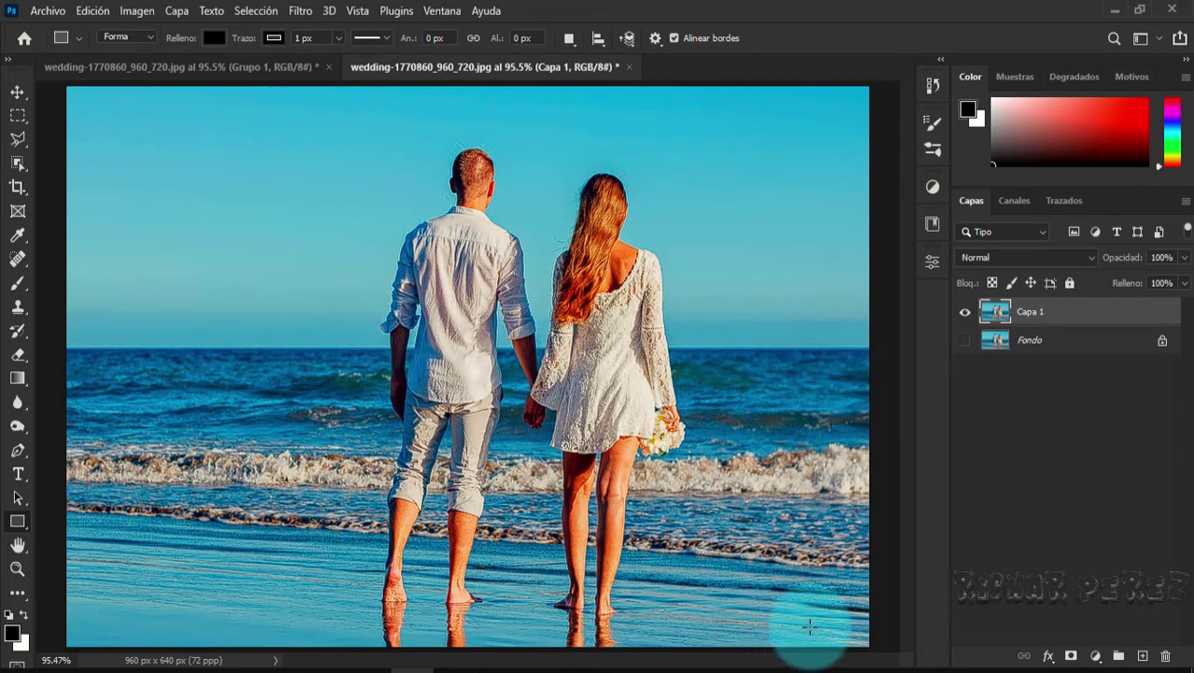
{"action": "mouse_move", "coordinate": [810, 628]}
{"action": "left_mouse_down"}
{"action": "mouse_move", "coordinate": [544, 345]}
{"action": "mouse_move", "coordinate": [245, 347]}
{"action": "left_mouse_up"}
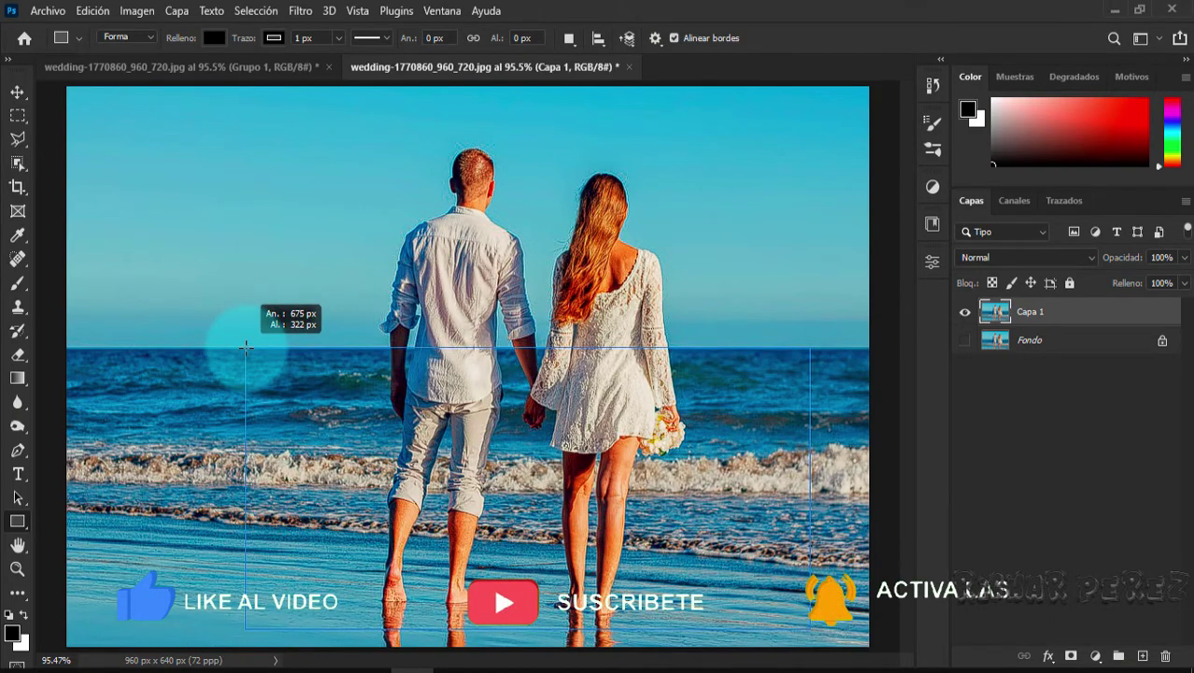
{"action": "left_click_drag", "start_coordinate": [246, 346], "coordinate": [245, 346]}
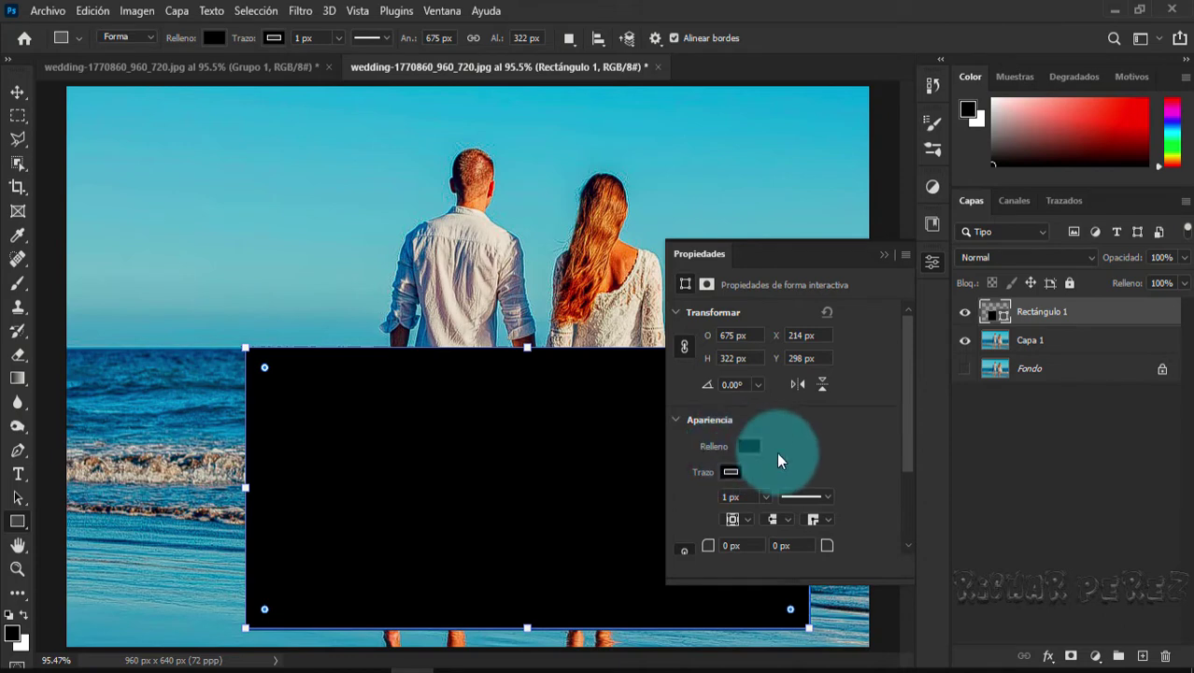
- Remove Rectángulo 1's fill so only its 1 px black outline remains
{"action": "left_click", "coordinate": [746, 445]}
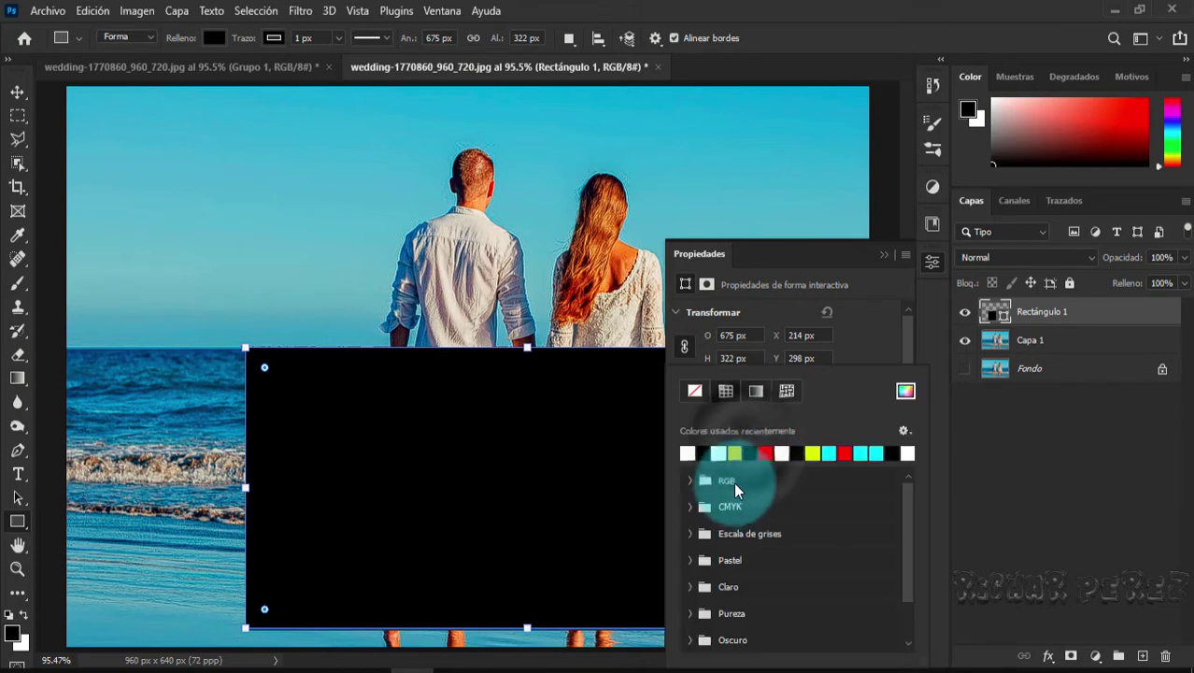
{"action": "left_click", "coordinate": [693, 392]}
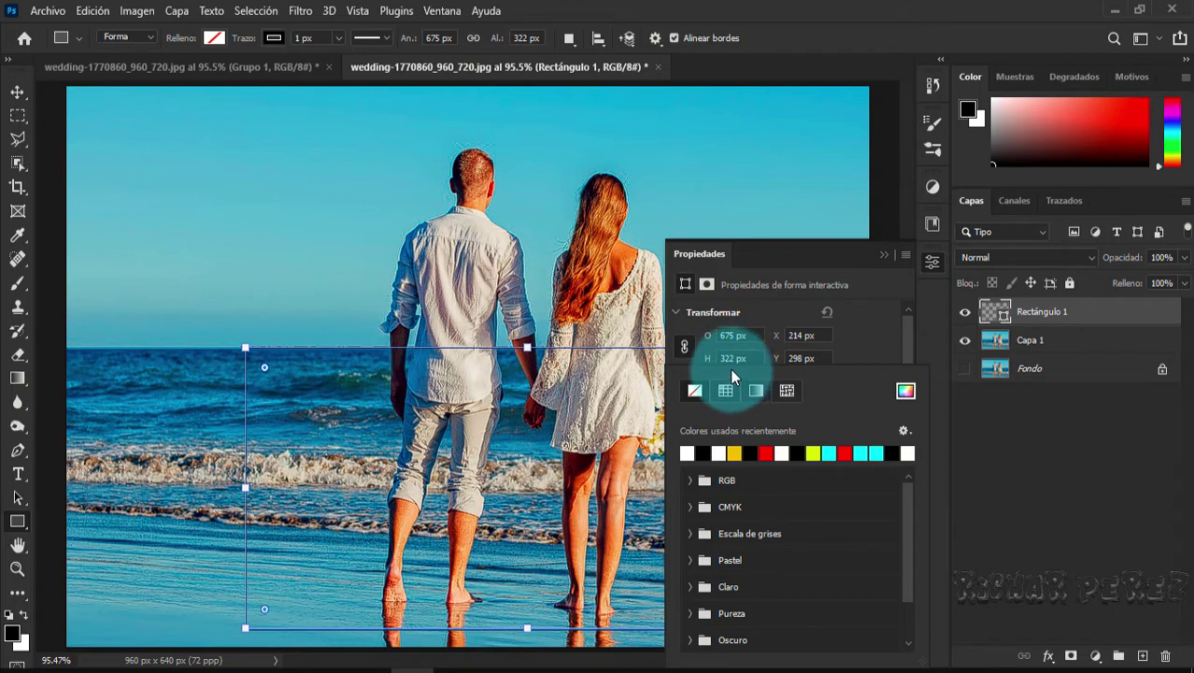
{"action": "left_click", "coordinate": [886, 259]}
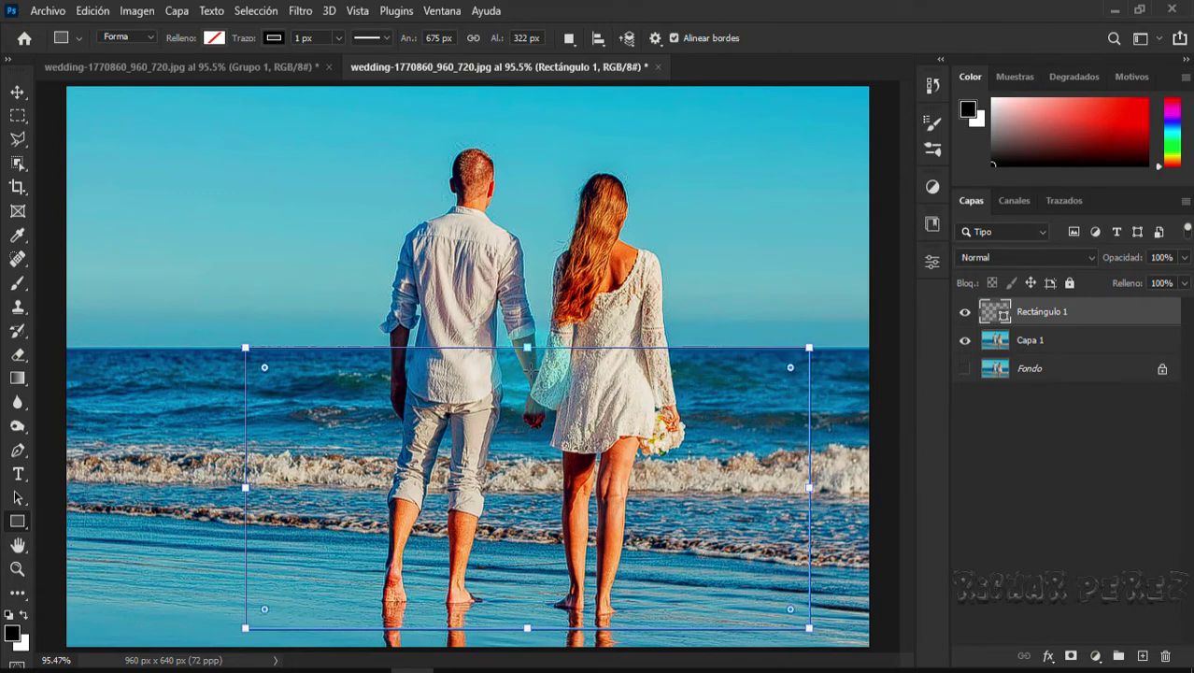
{"action": "key", "text": "Return"}
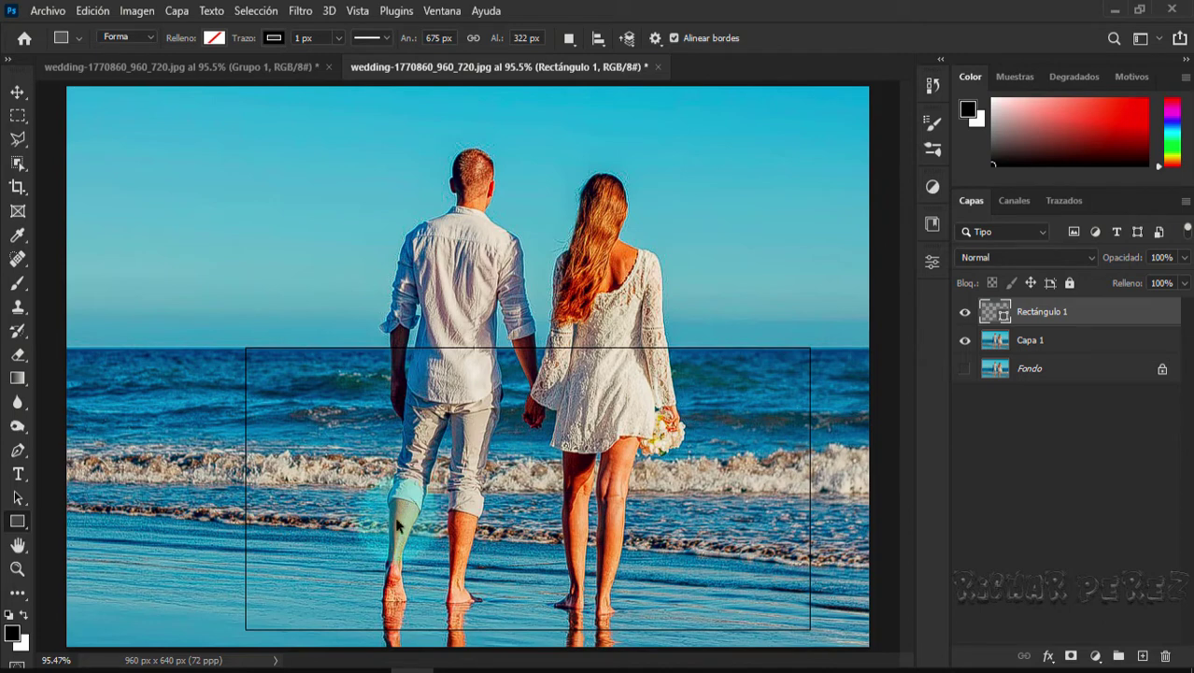
- Perspective-transform the rectangle into a trapezoid, narrow at the horizon and wide at the bottom
{"action": "key", "text": "ctrl+t"}
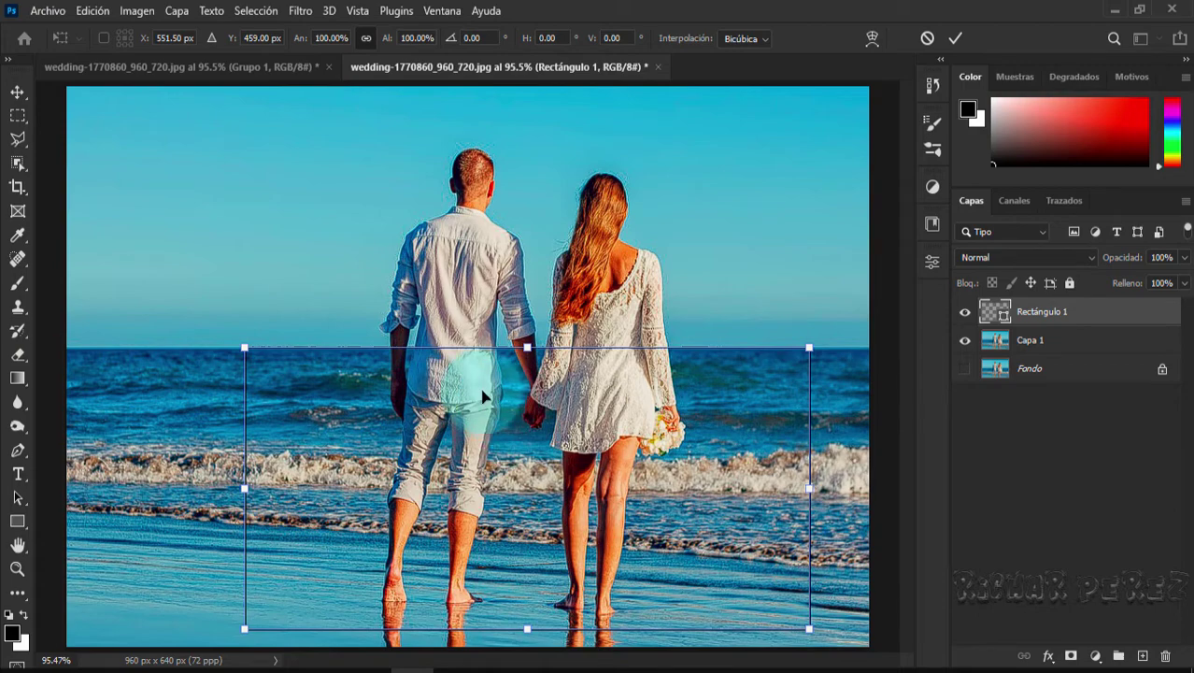
{"action": "right_click", "coordinate": [484, 397]}
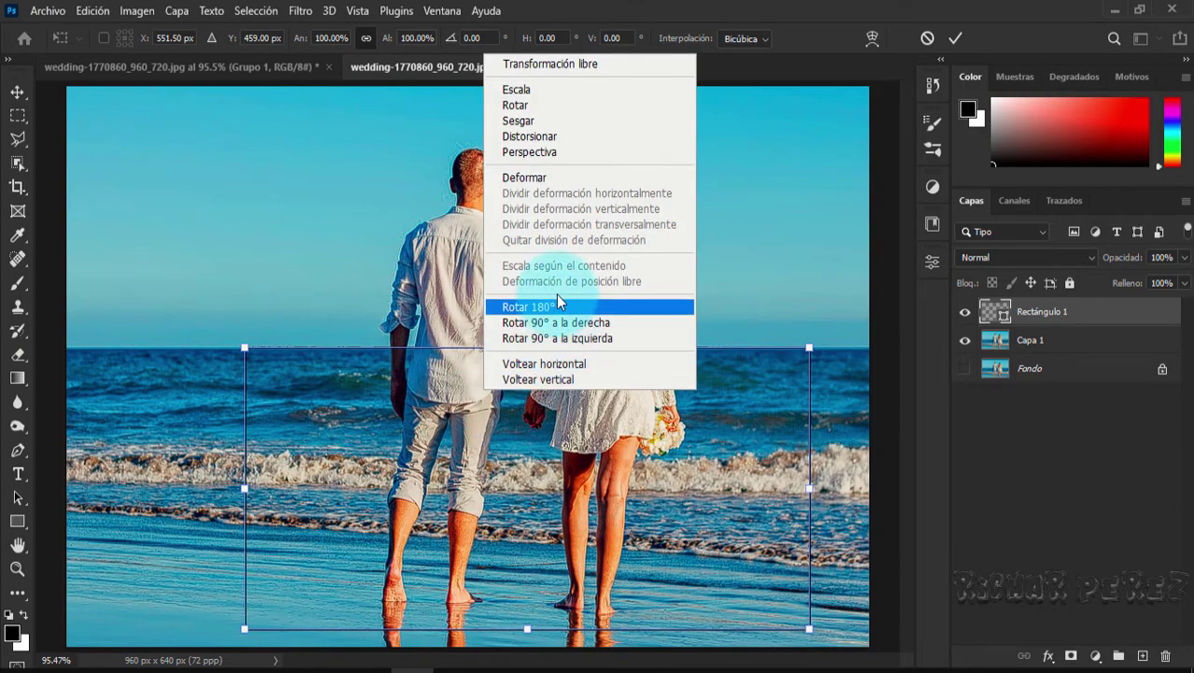
{"action": "left_click", "coordinate": [532, 151]}
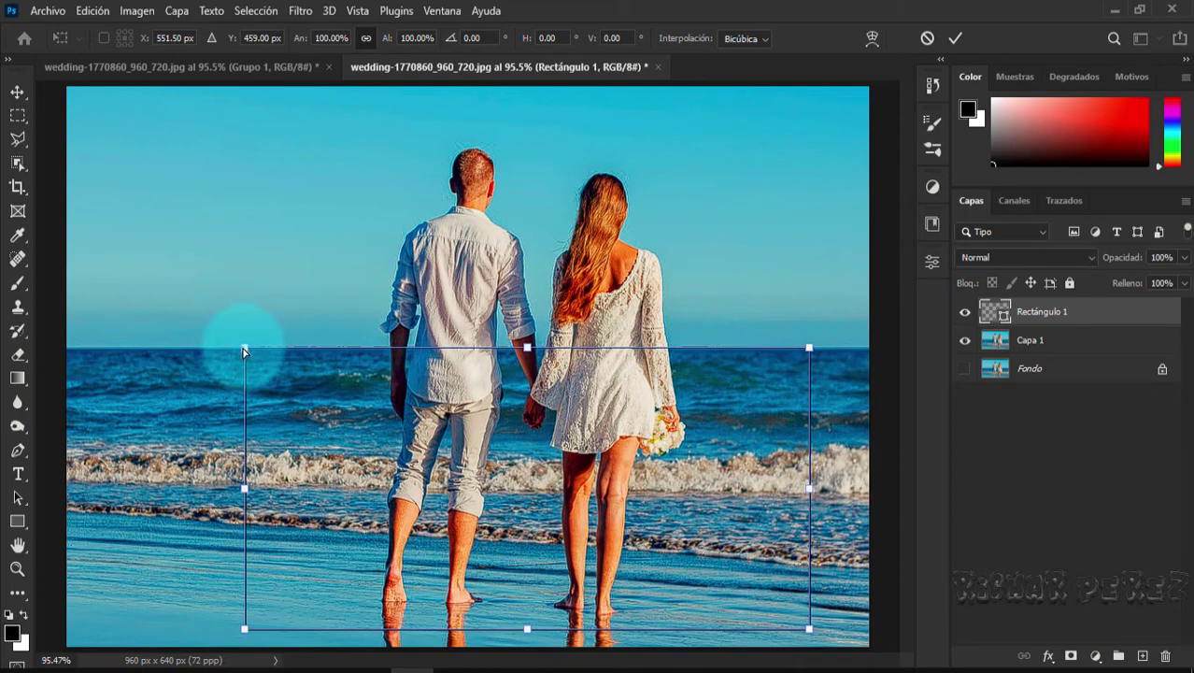
{"action": "left_click_drag", "start_coordinate": [244, 350], "coordinate": [356, 347]}
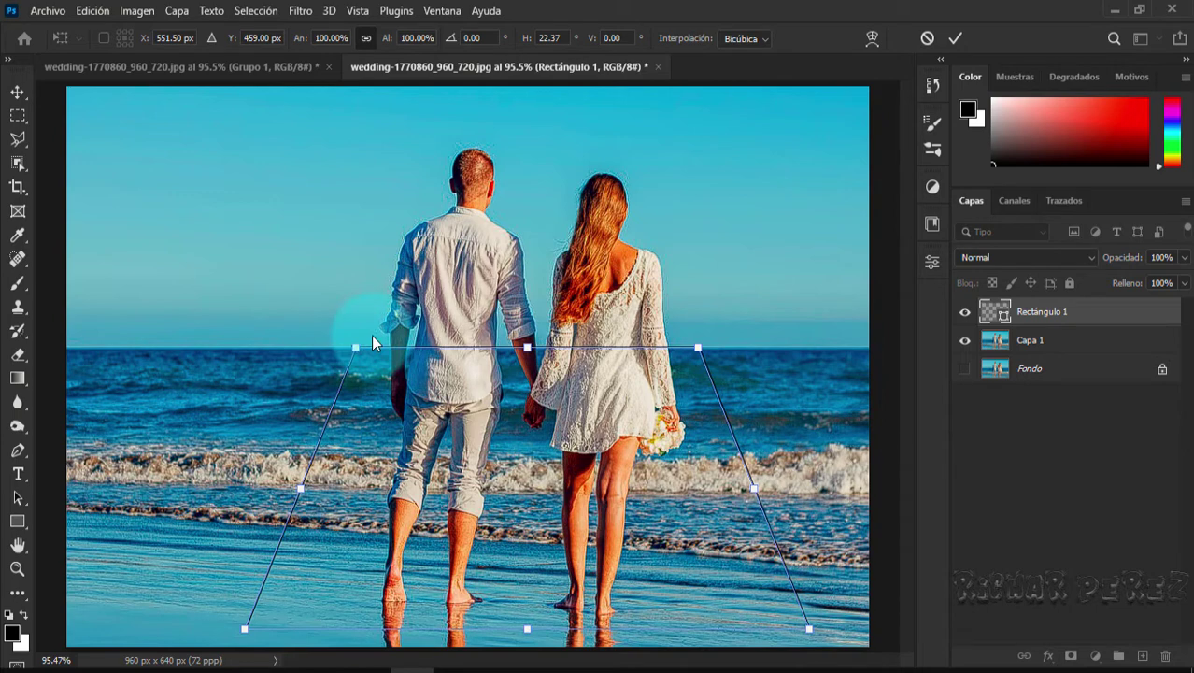
{"action": "key", "text": "Return"}
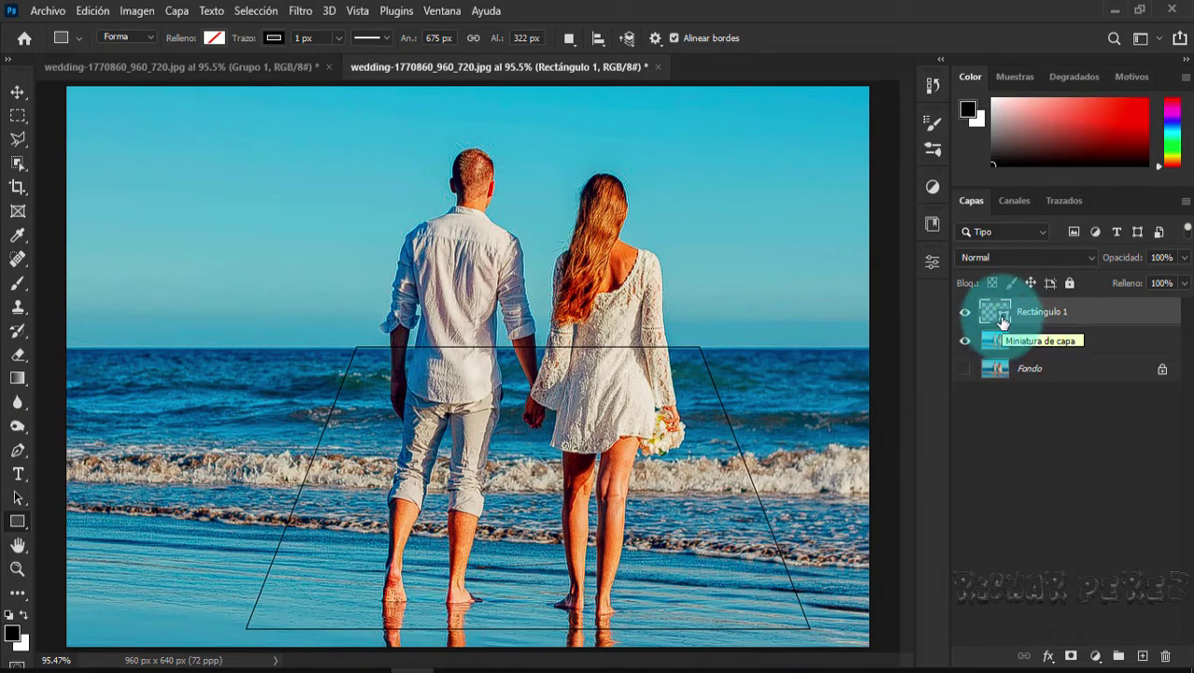
- Delete everything on Capa 1 outside the trapezoid shape's selection, then deselect
{"action": "left_click", "coordinate": [996, 316], "text": "ctrl"}
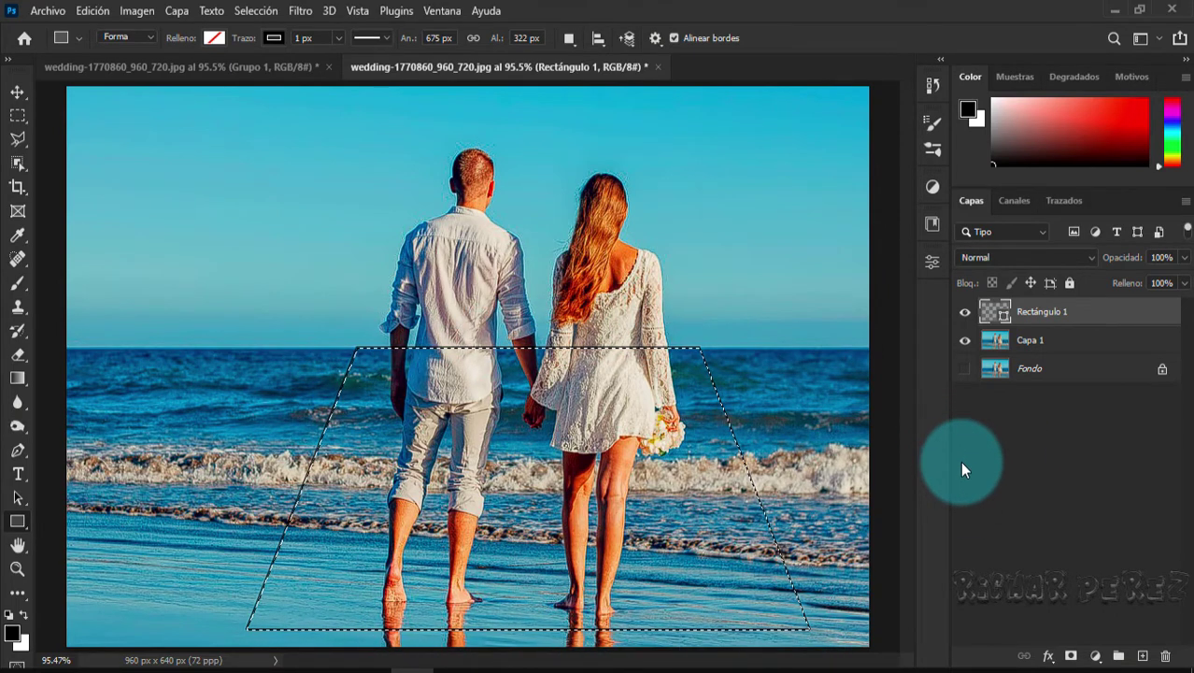
{"action": "left_click", "coordinate": [251, 13]}
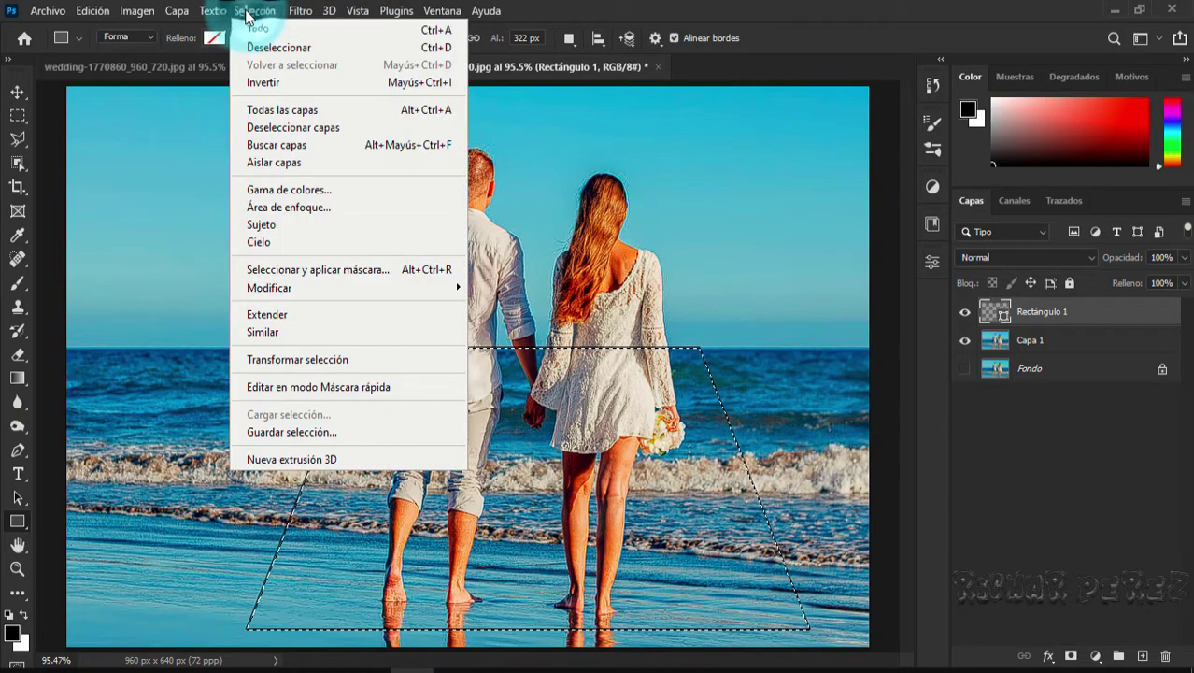
{"action": "left_click", "coordinate": [309, 82]}
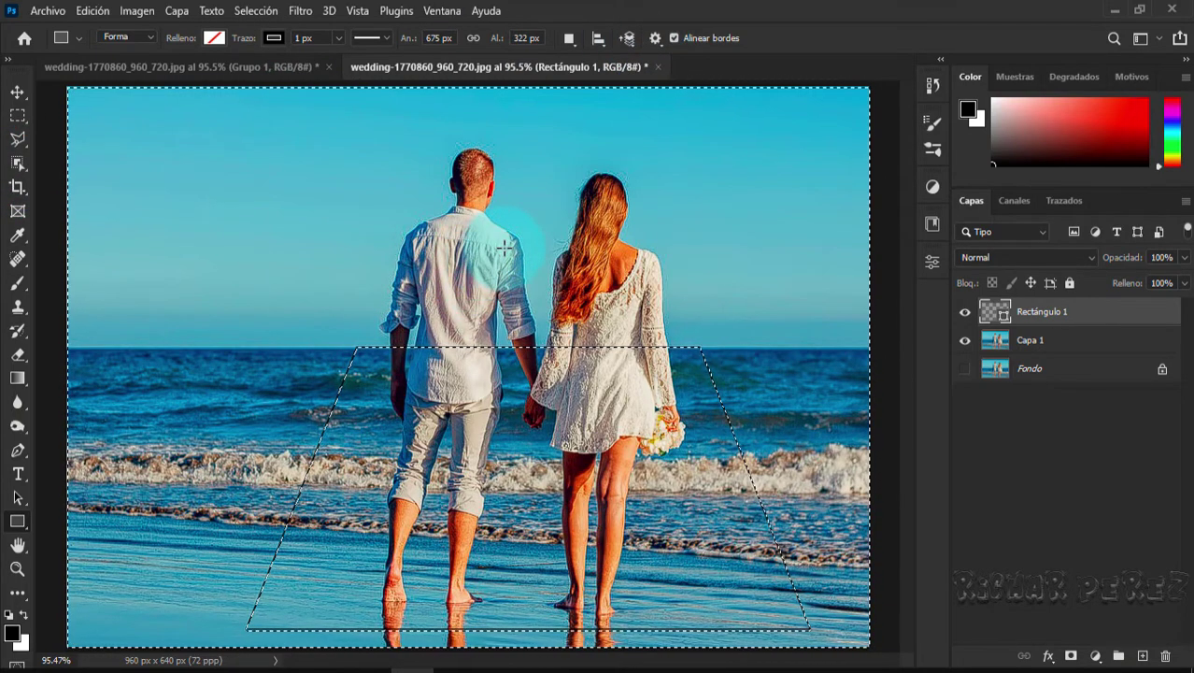
{"action": "left_click", "coordinate": [1054, 349]}
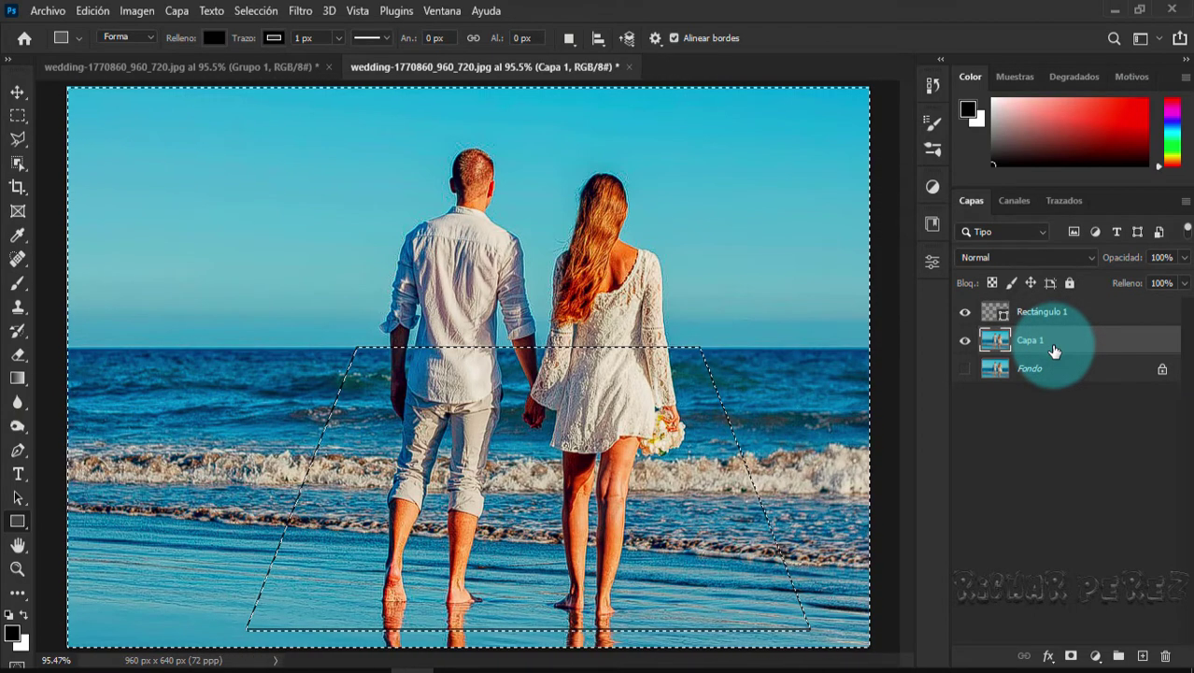
{"action": "key", "text": "Delete"}
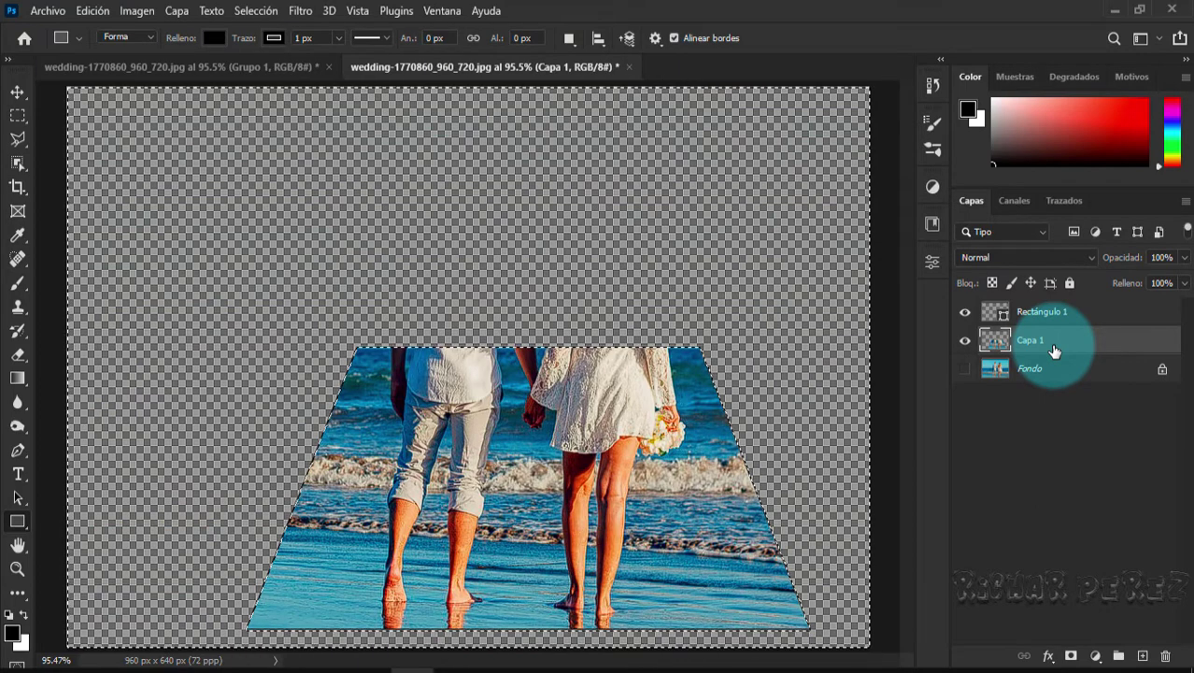
{"action": "key", "text": "ctrl+d"}
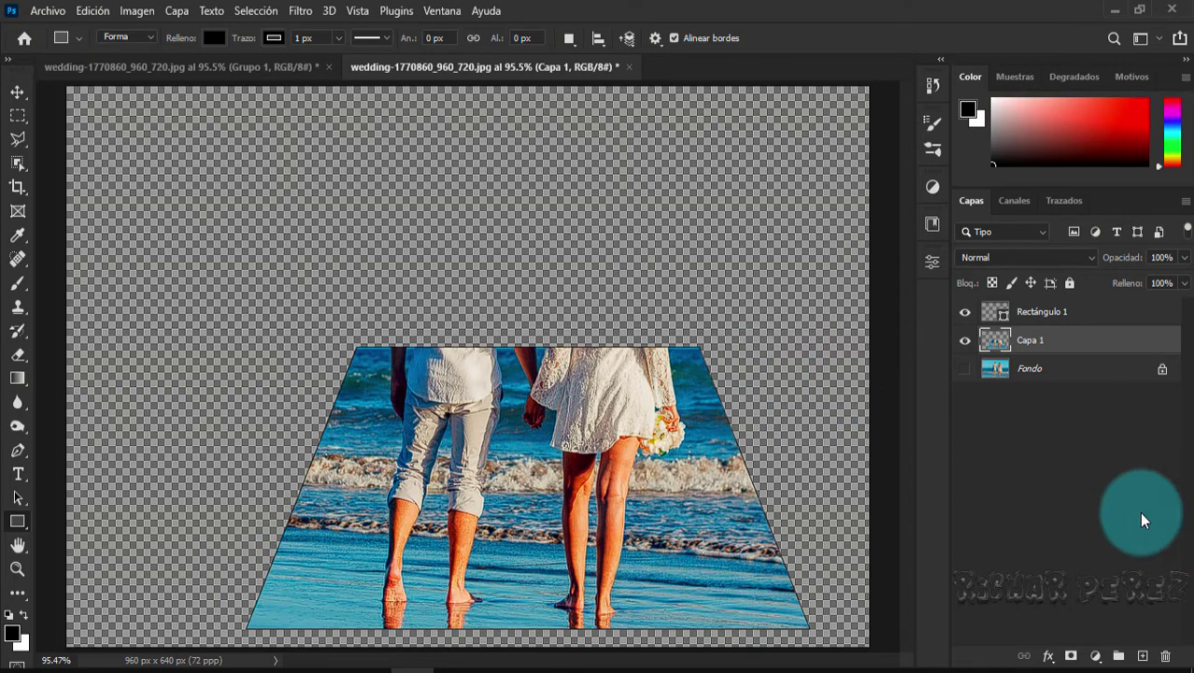
- Duplicate Fondo, move Fondo copia to the top of the layer stack, and make it visible
{"action": "left_click", "coordinate": [1036, 378]}
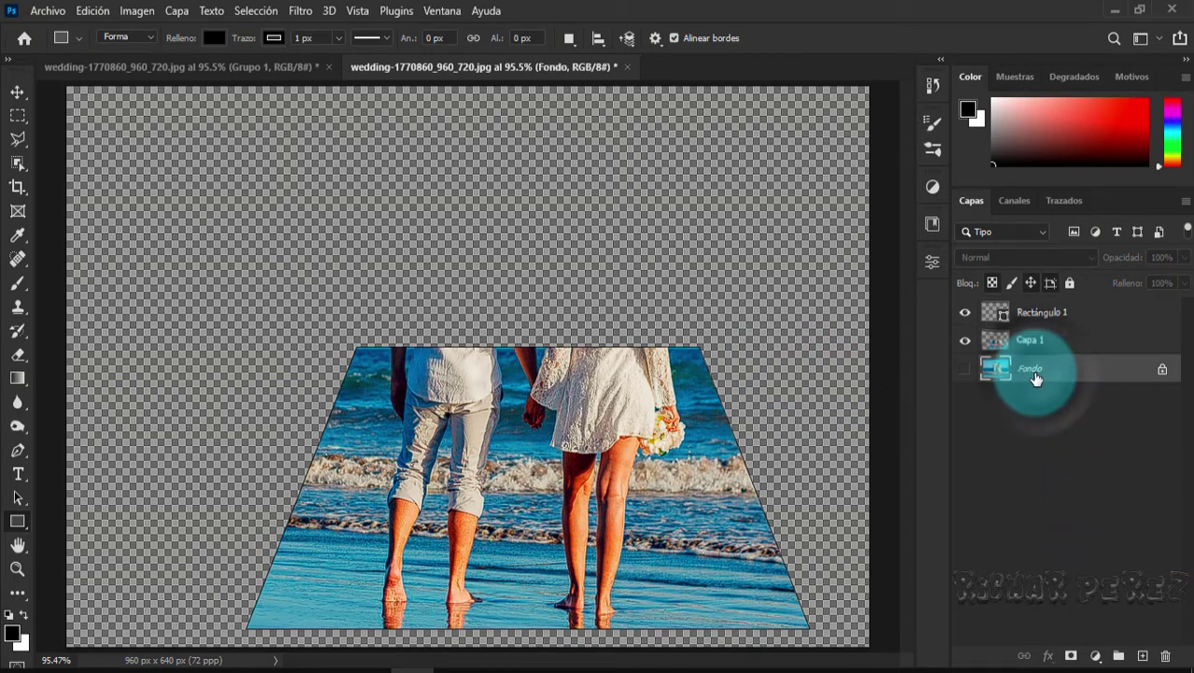
{"action": "key", "text": "ctrl+j"}
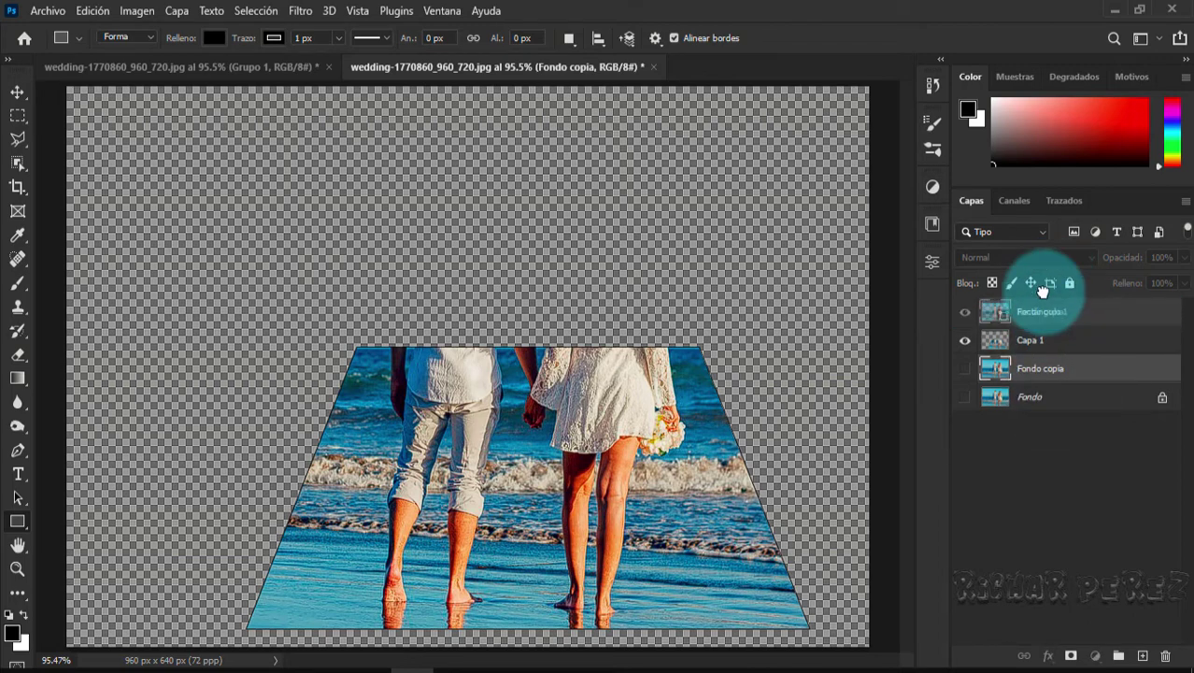
{"action": "left_click_drag", "start_coordinate": [1047, 374], "coordinate": [1042, 301]}
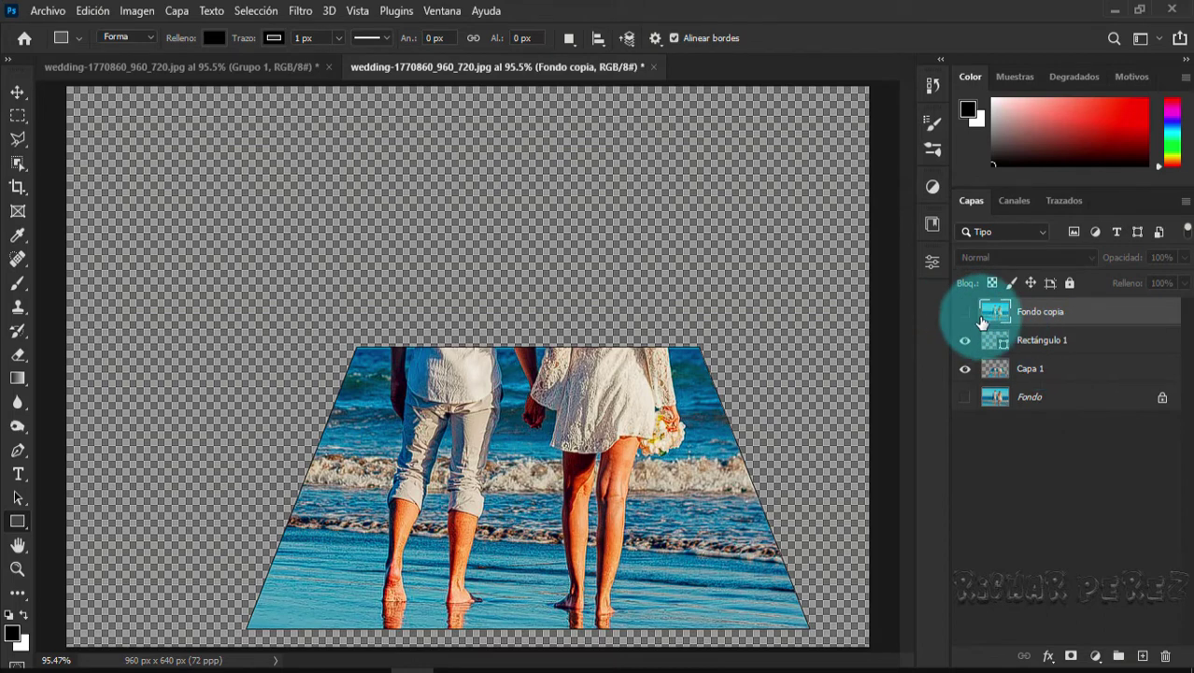
{"action": "left_click", "coordinate": [966, 312]}
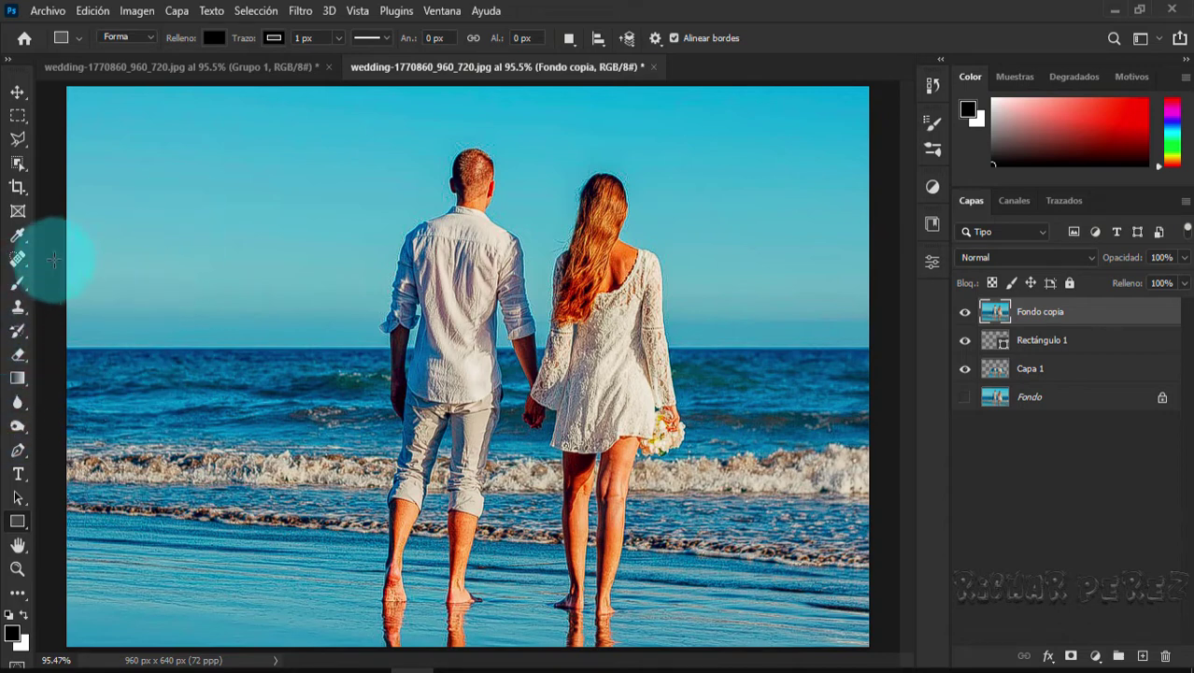
- Select the couple on Fondo copia with the Object Selection tool
{"action": "left_click", "coordinate": [17, 172]}
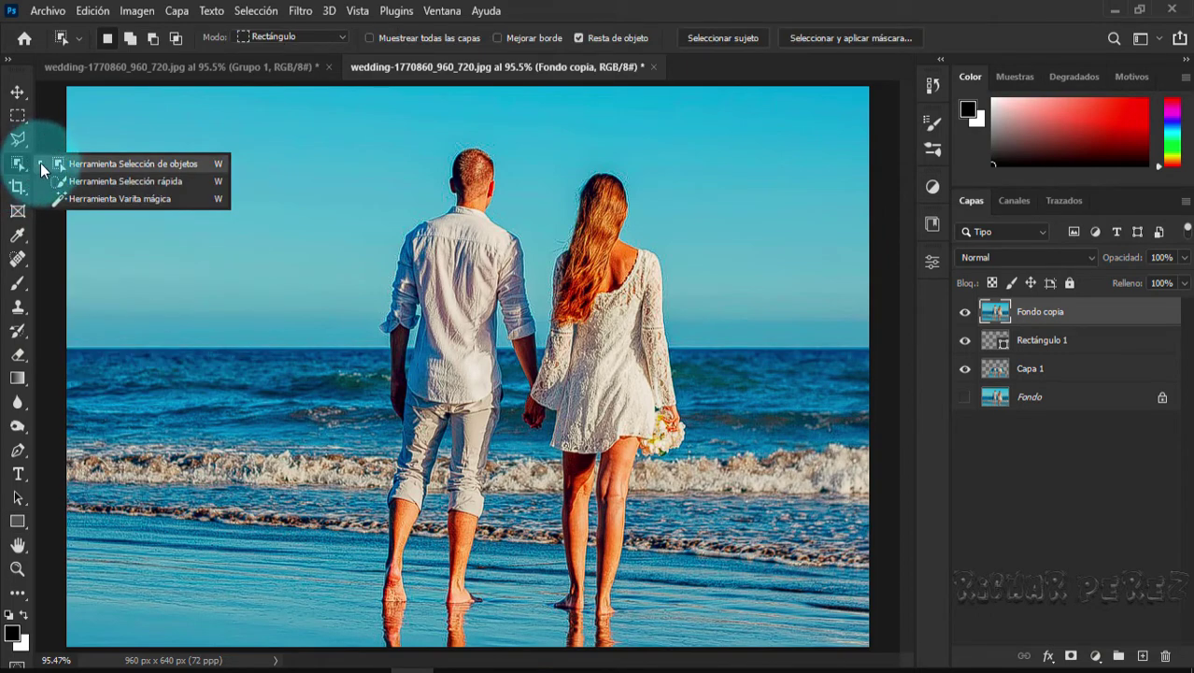
{"action": "left_click", "coordinate": [97, 165]}
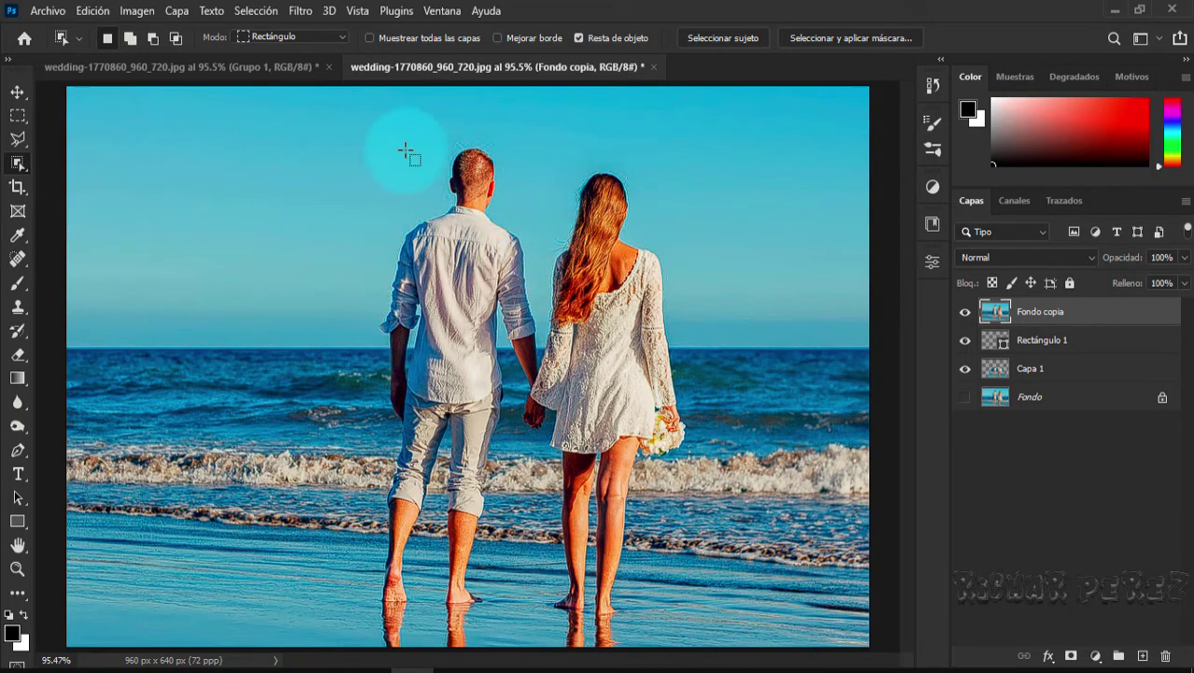
{"action": "mouse_move", "coordinate": [353, 138]}
{"action": "left_mouse_down"}
{"action": "mouse_move", "coordinate": [662, 641]}
{"action": "mouse_move", "coordinate": [686, 646]}
{"action": "mouse_move", "coordinate": [678, 638]}
{"action": "left_mouse_up"}
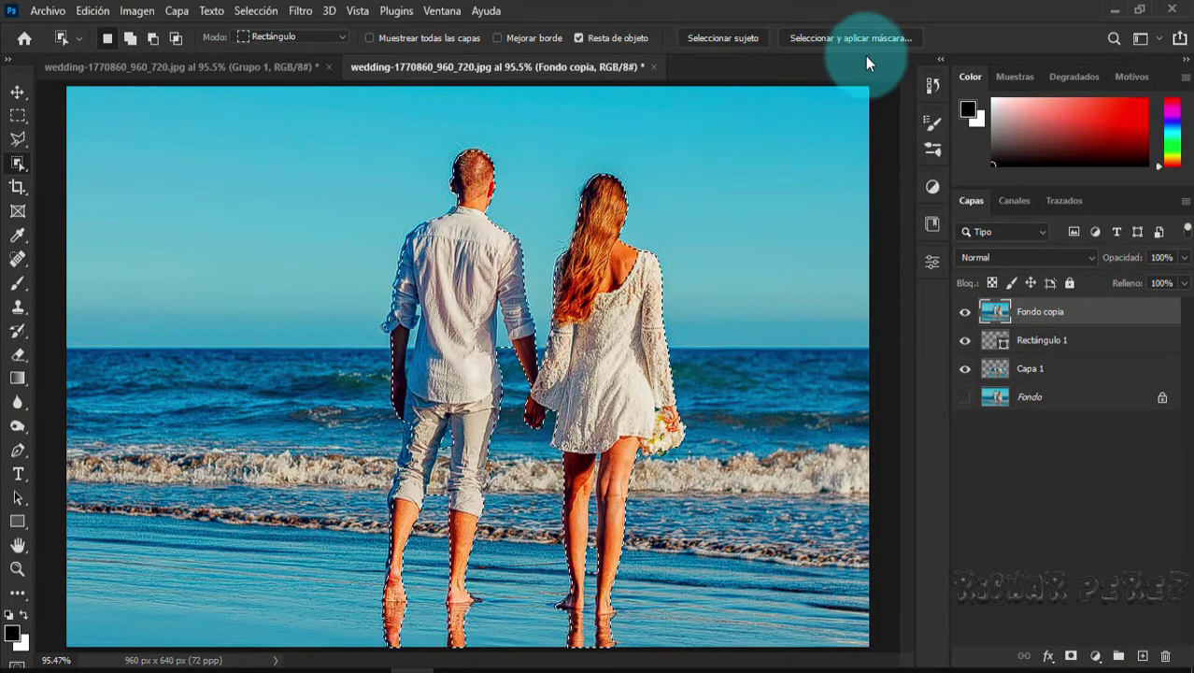
{"action": "left_click", "coordinate": [854, 36]}
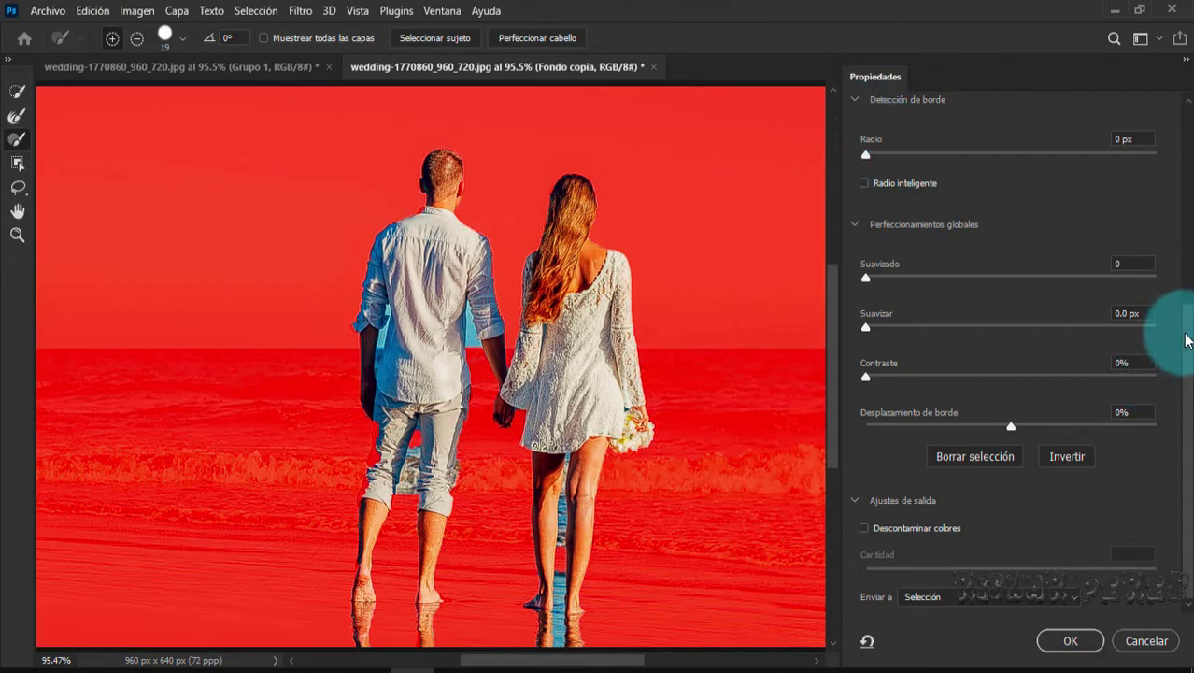
- Set the Select and Mask preview to the red Superponer overlay
{"action": "left_click_drag", "start_coordinate": [1187, 339], "coordinate": [1174, 75]}
{"action": "left_click", "coordinate": [965, 159]}
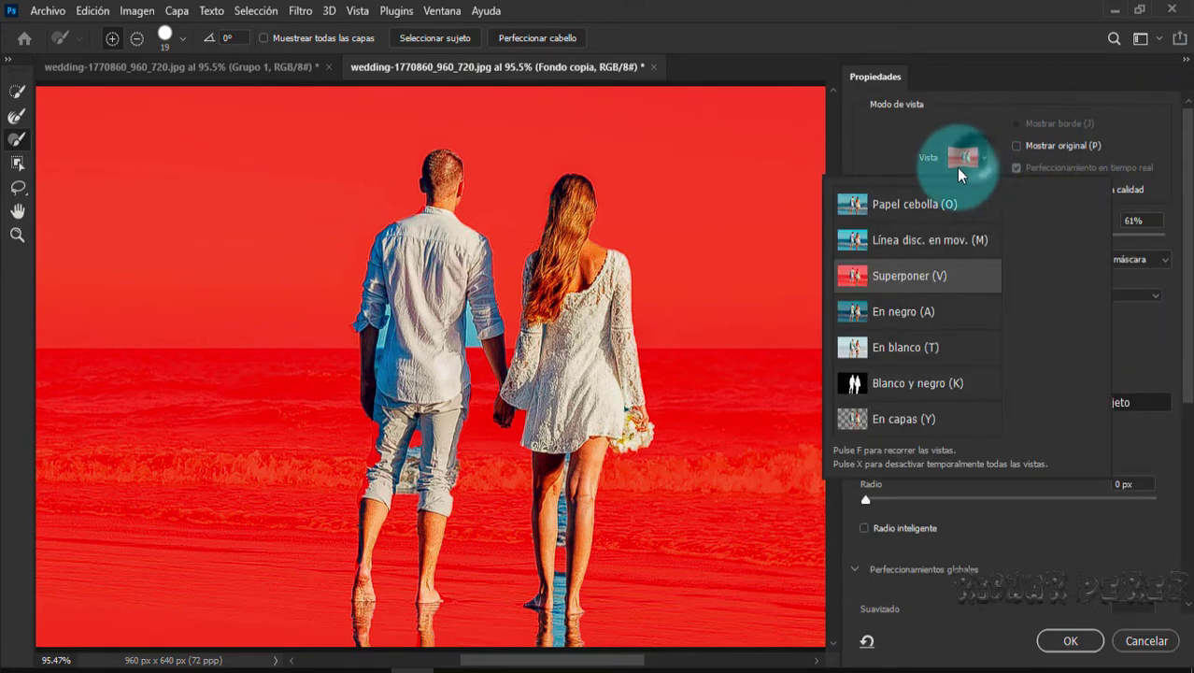
{"action": "left_click", "coordinate": [879, 206]}
{"action": "left_click", "coordinate": [871, 138]}
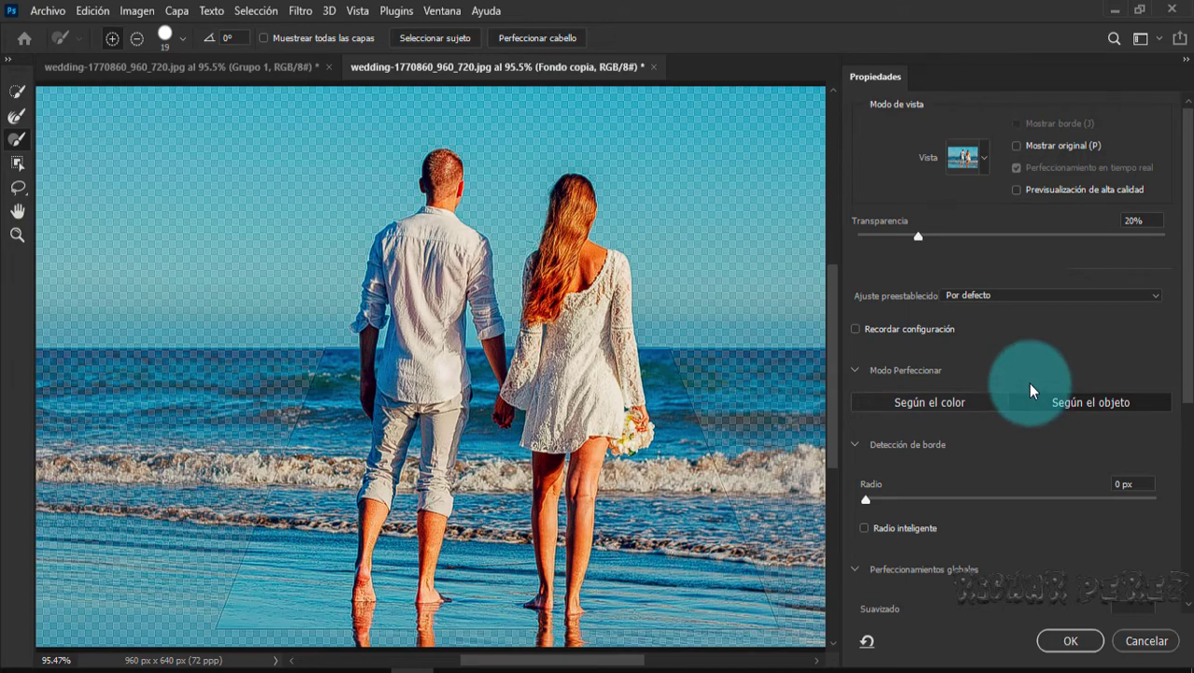
{"action": "left_click", "coordinate": [964, 163]}
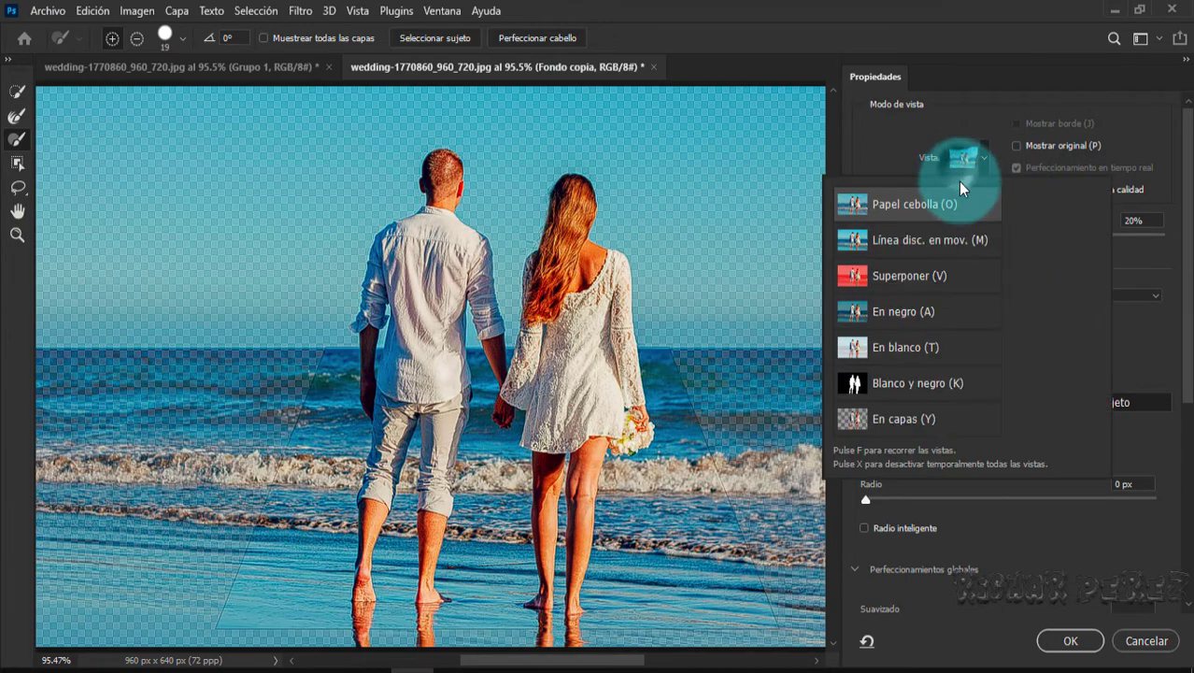
{"action": "left_click", "coordinate": [914, 273]}
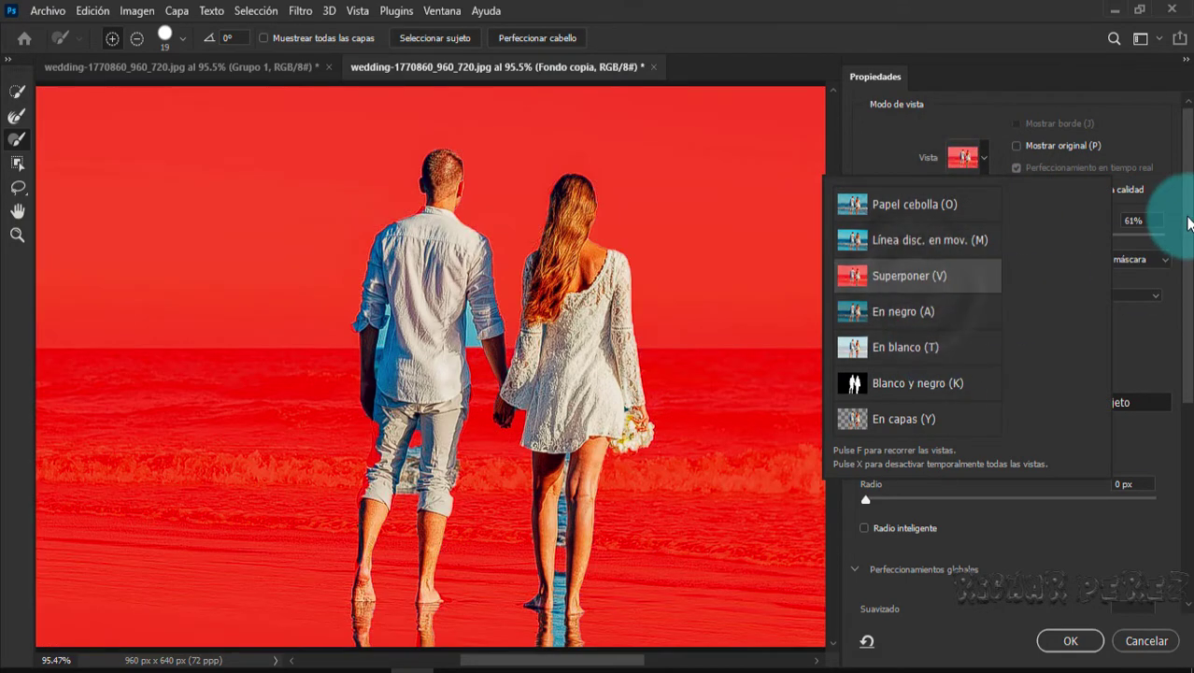
{"action": "left_click", "coordinate": [1189, 222]}
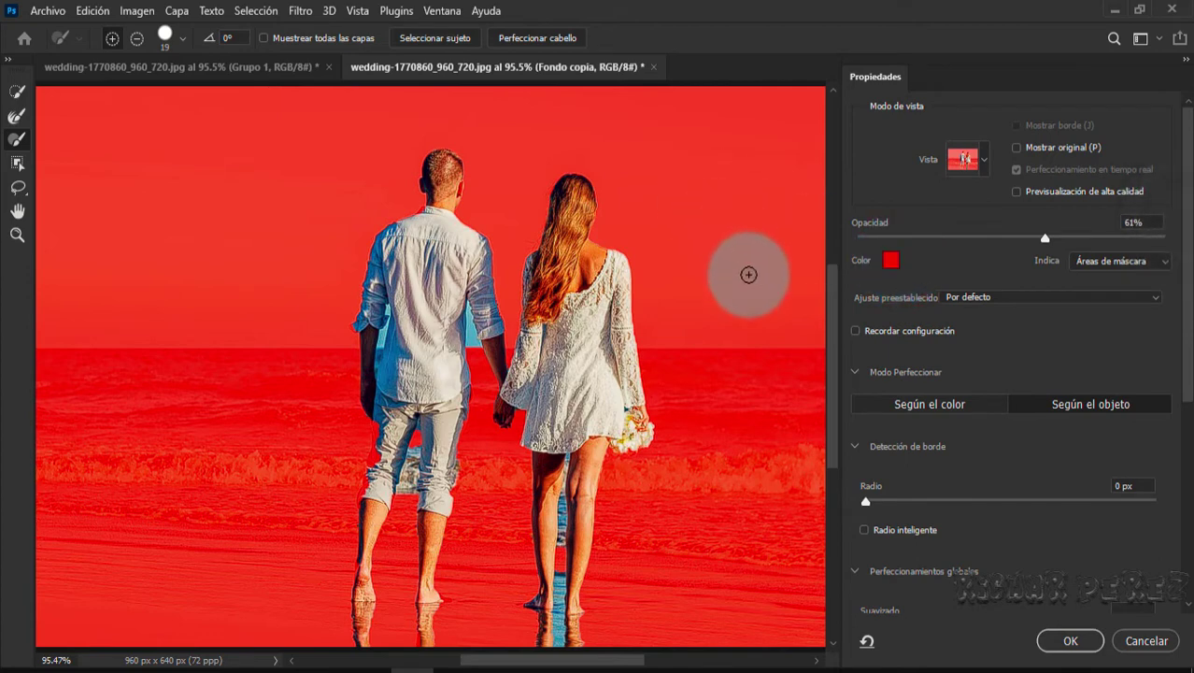
- Refine the edge along the woman's legs, then run Seleccionar sujeto on the couple
{"action": "scroll", "coordinate": [768, 383], "scroll_direction": "down", "scroll_amount": 1}
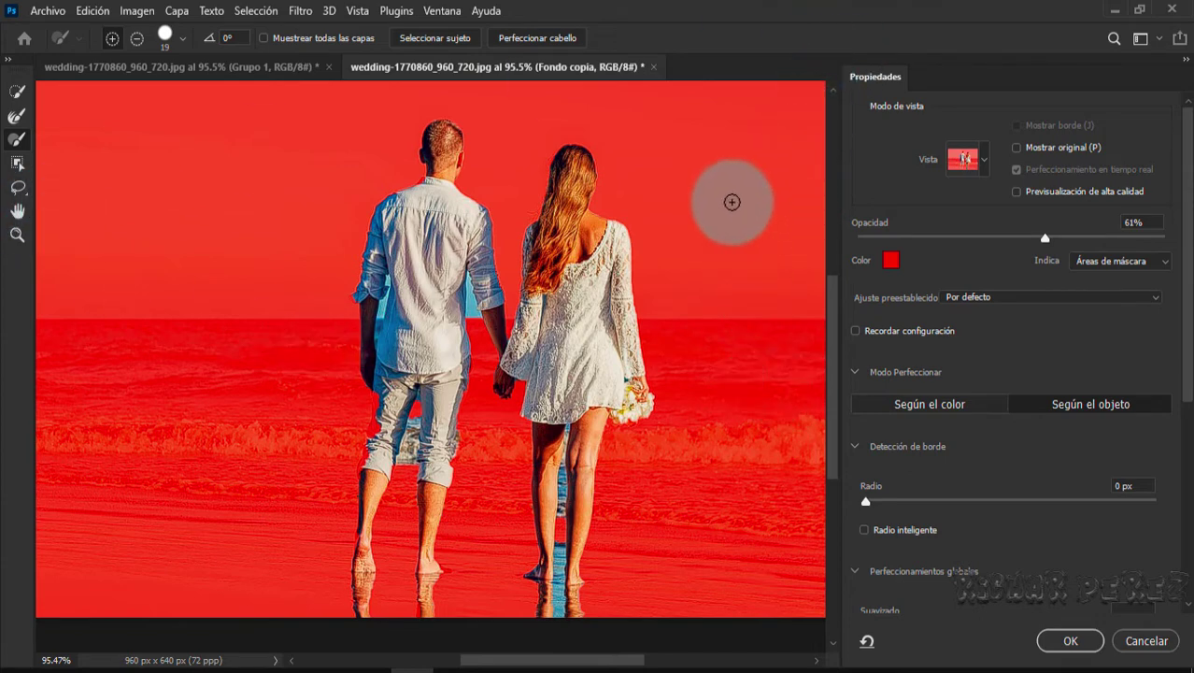
{"action": "scroll", "coordinate": [732, 202], "scroll_direction": "down", "scroll_amount": 1}
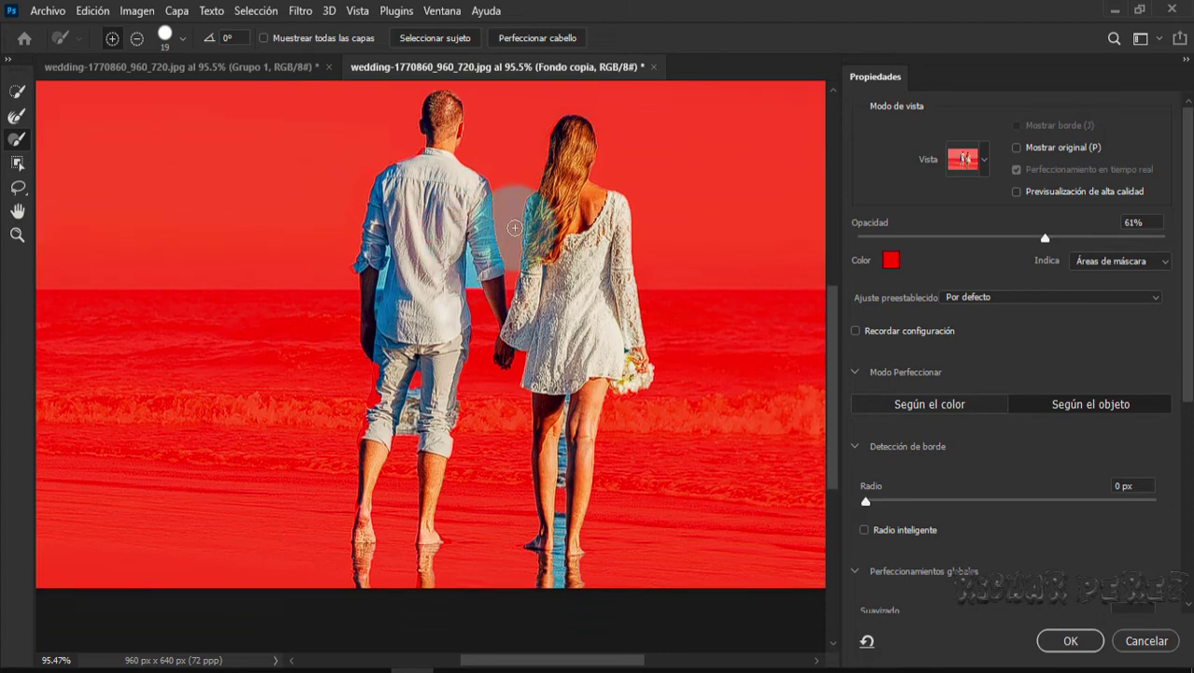
{"action": "left_click_drag", "start_coordinate": [540, 439], "coordinate": [546, 505]}
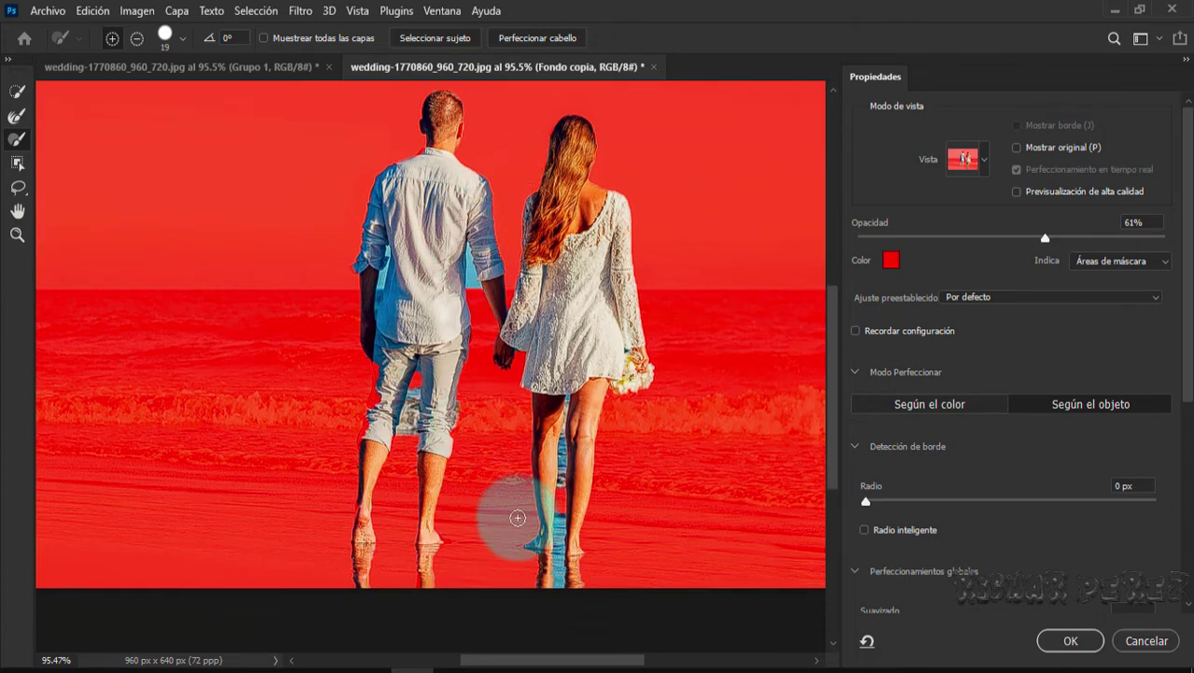
{"action": "scroll", "coordinate": [552, 495], "scroll_direction": "up", "scroll_amount": 1}
{"action": "scroll", "coordinate": [547, 493], "scroll_direction": "up", "scroll_amount": 1}
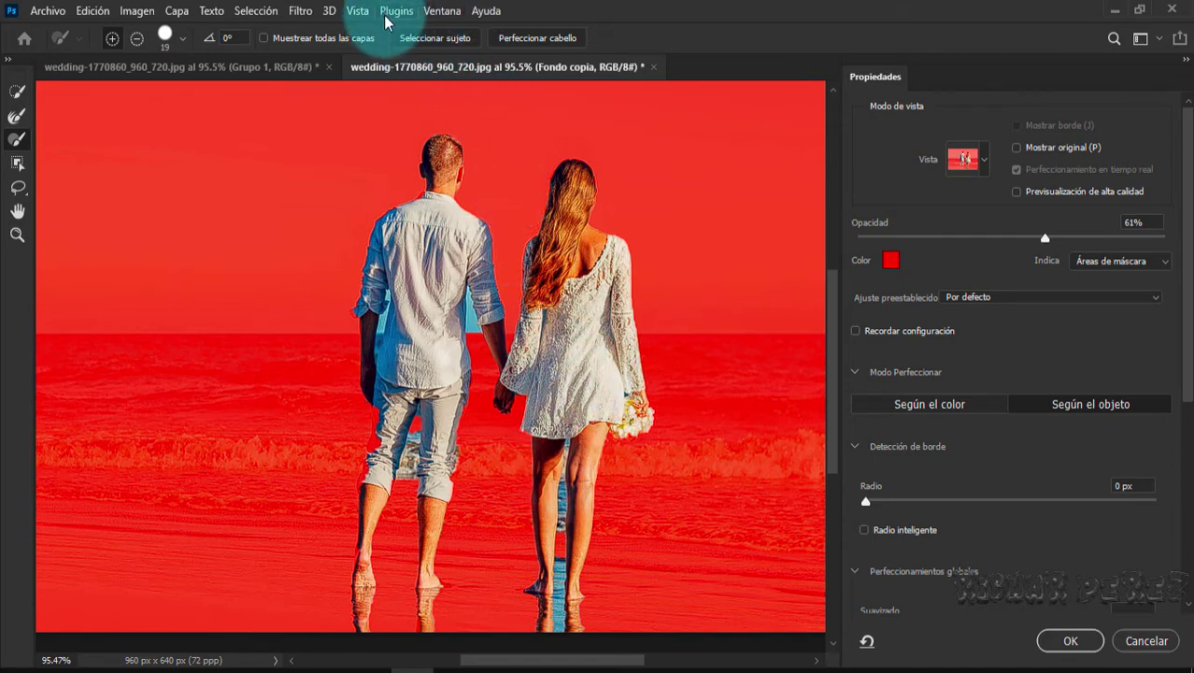
{"action": "left_click", "coordinate": [453, 38]}
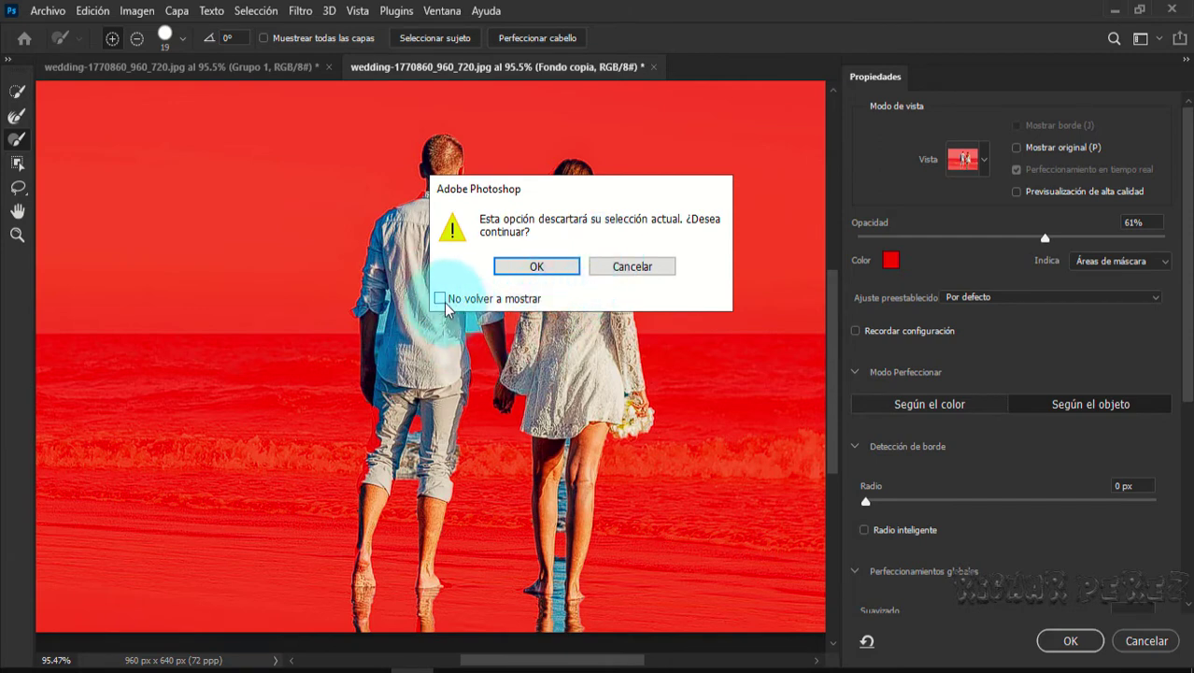
- Discard the old selection and refine edges over the woman's hair, dress and leg and the man's trousers and arm
{"action": "left_click", "coordinate": [534, 266]}
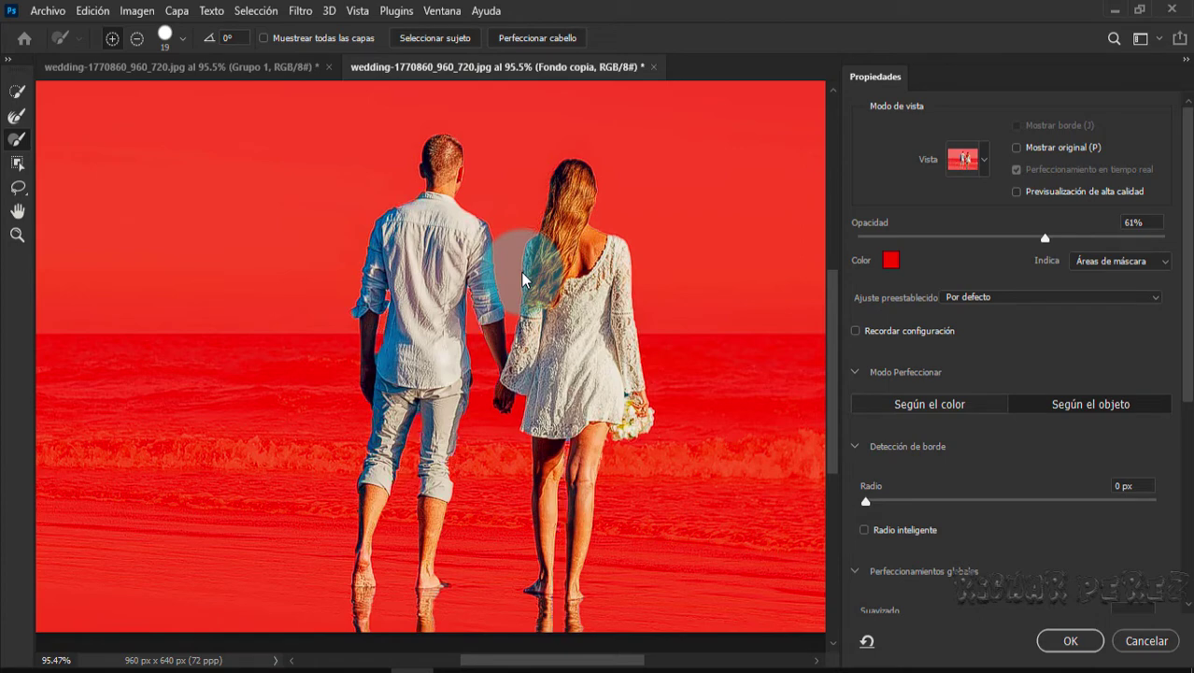
{"action": "left_click", "coordinate": [565, 322]}
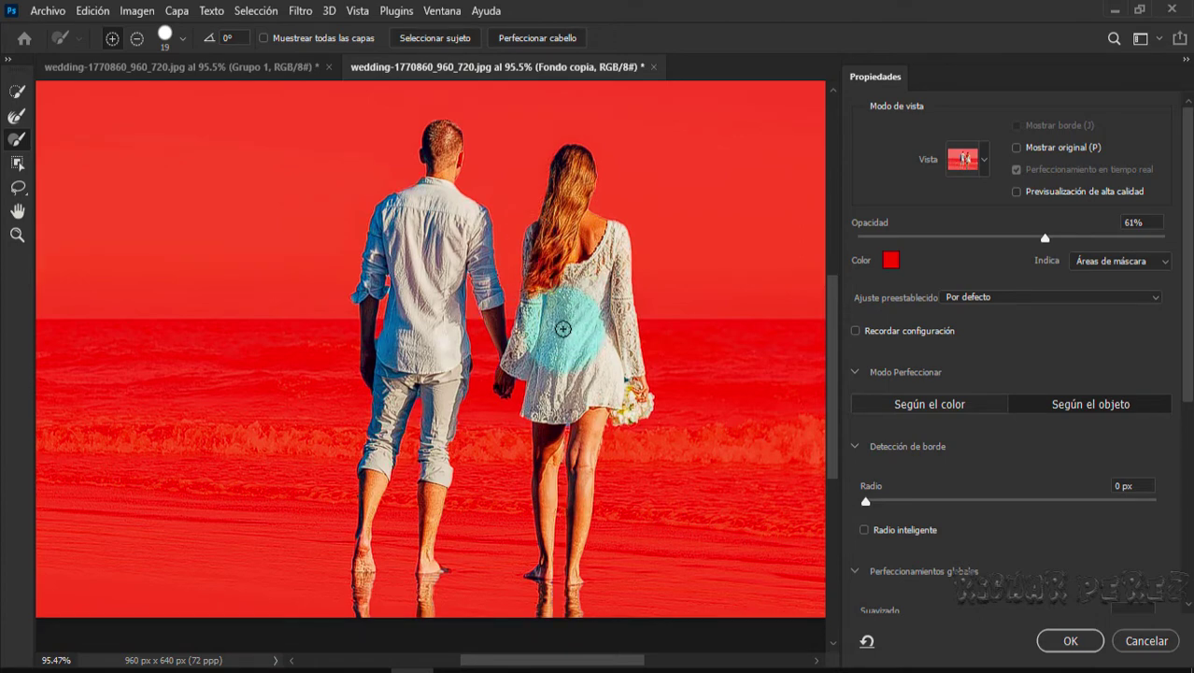
{"action": "left_click_drag", "start_coordinate": [465, 419], "coordinate": [432, 403]}
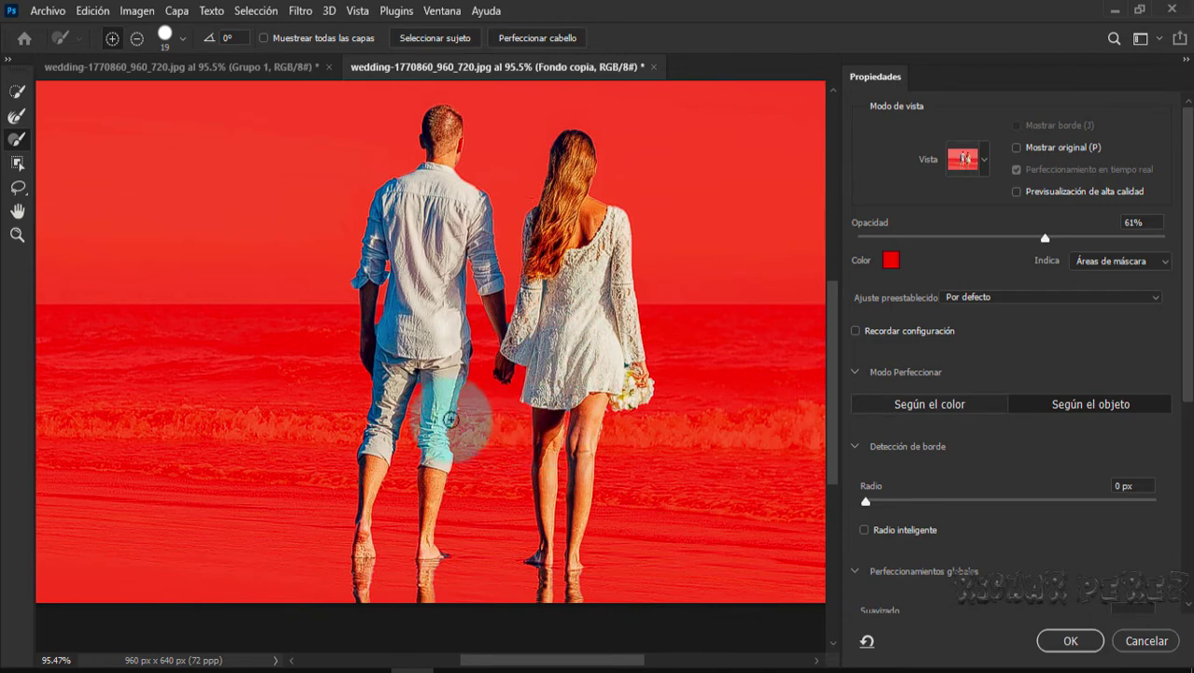
{"action": "left_click_drag", "start_coordinate": [561, 430], "coordinate": [579, 467]}
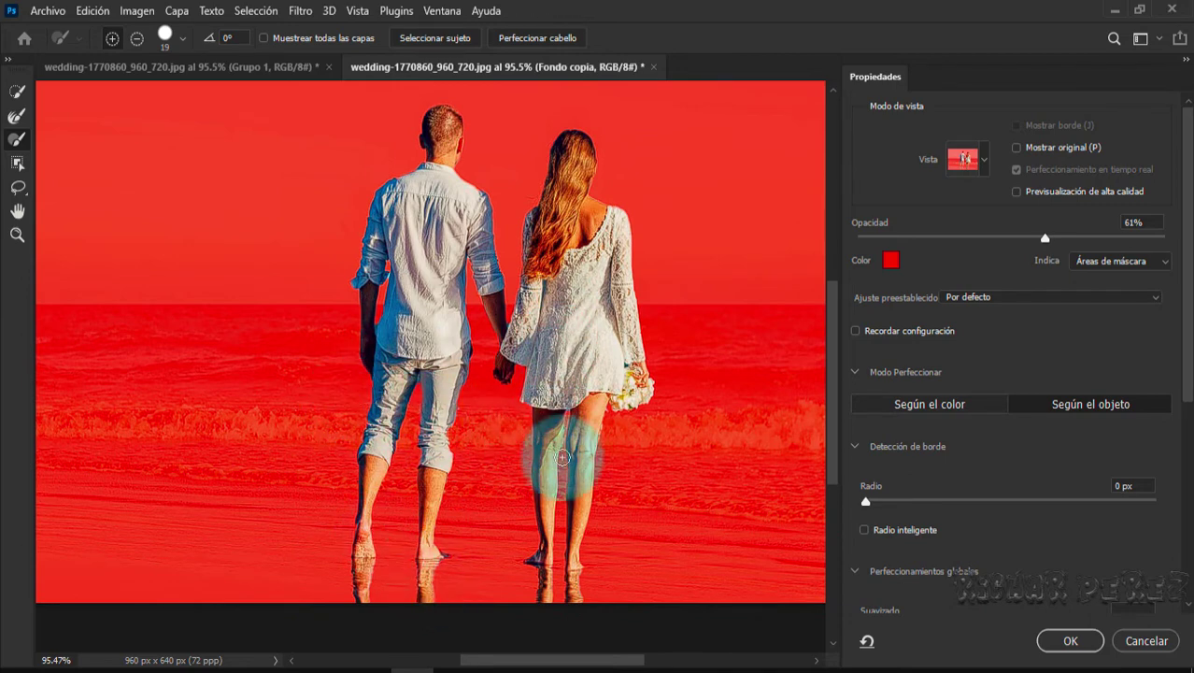
{"action": "mouse_move", "coordinate": [468, 402]}
{"action": "left_mouse_down"}
{"action": "mouse_move", "coordinate": [411, 392]}
{"action": "mouse_move", "coordinate": [365, 281]}
{"action": "left_mouse_up"}
- Touch up the edges of the man's arm, head and shoulder and the woman's back
{"action": "left_click", "coordinate": [343, 341]}
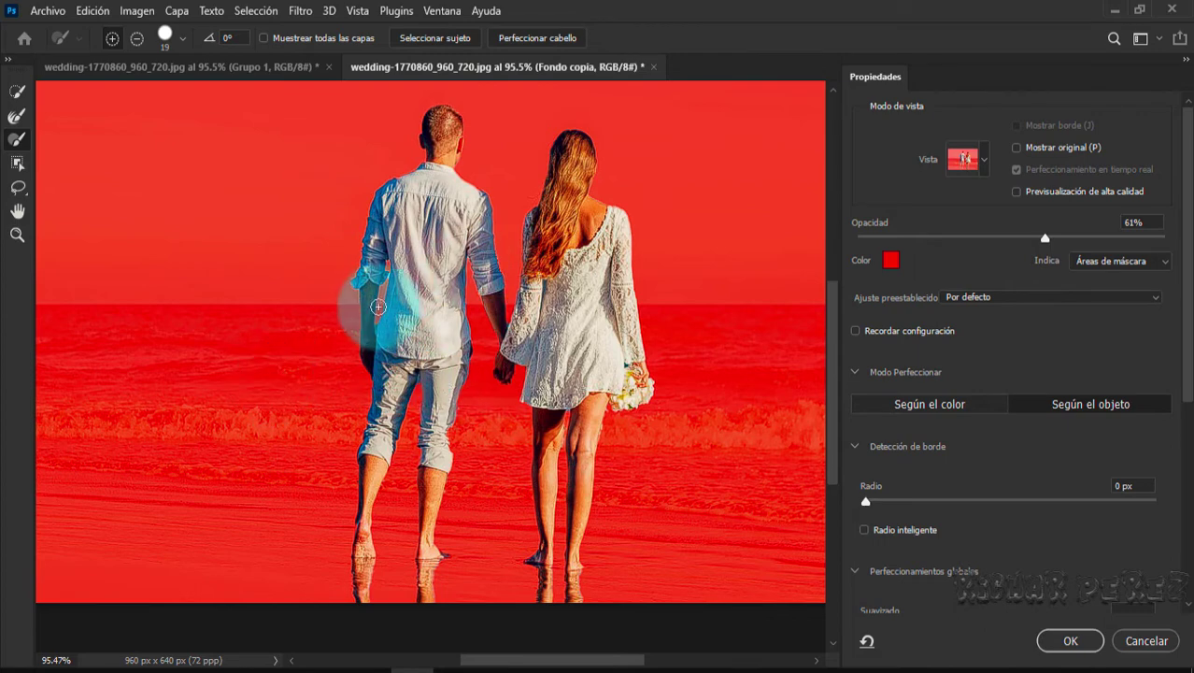
{"action": "left_click_drag", "start_coordinate": [542, 308], "coordinate": [586, 307]}
{"action": "left_click_drag", "start_coordinate": [439, 140], "coordinate": [468, 133]}
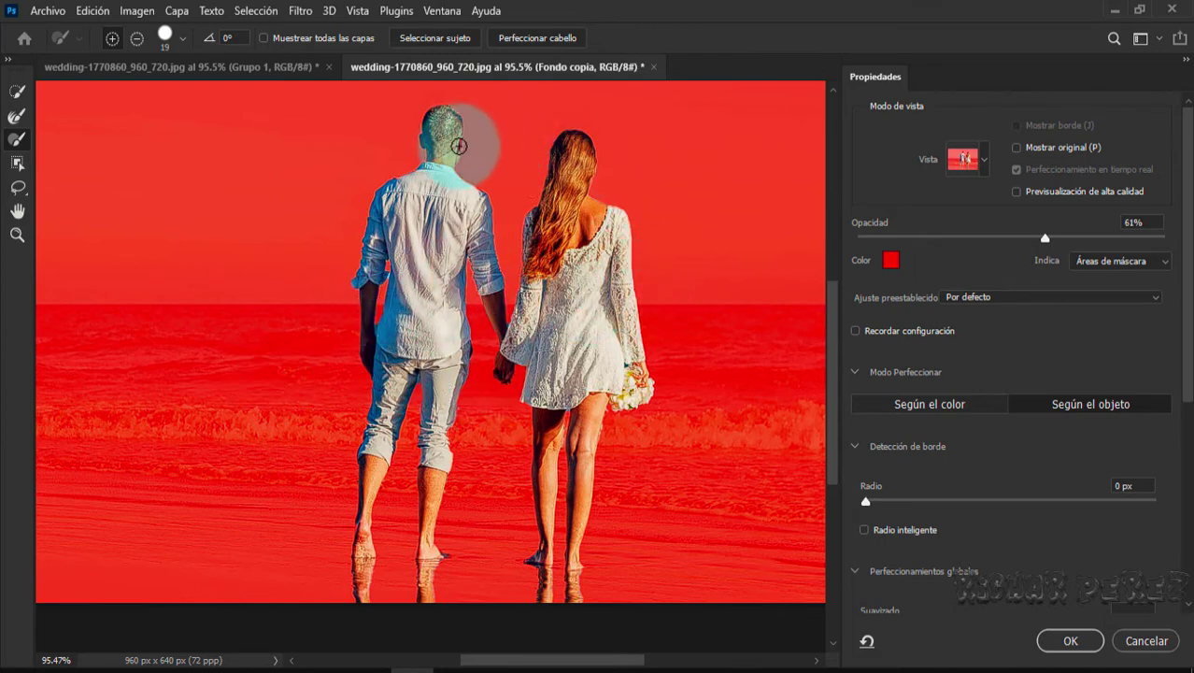
{"action": "left_click_drag", "start_coordinate": [379, 201], "coordinate": [359, 222]}
{"action": "scroll", "coordinate": [935, 392], "scroll_direction": "down", "scroll_amount": 2}
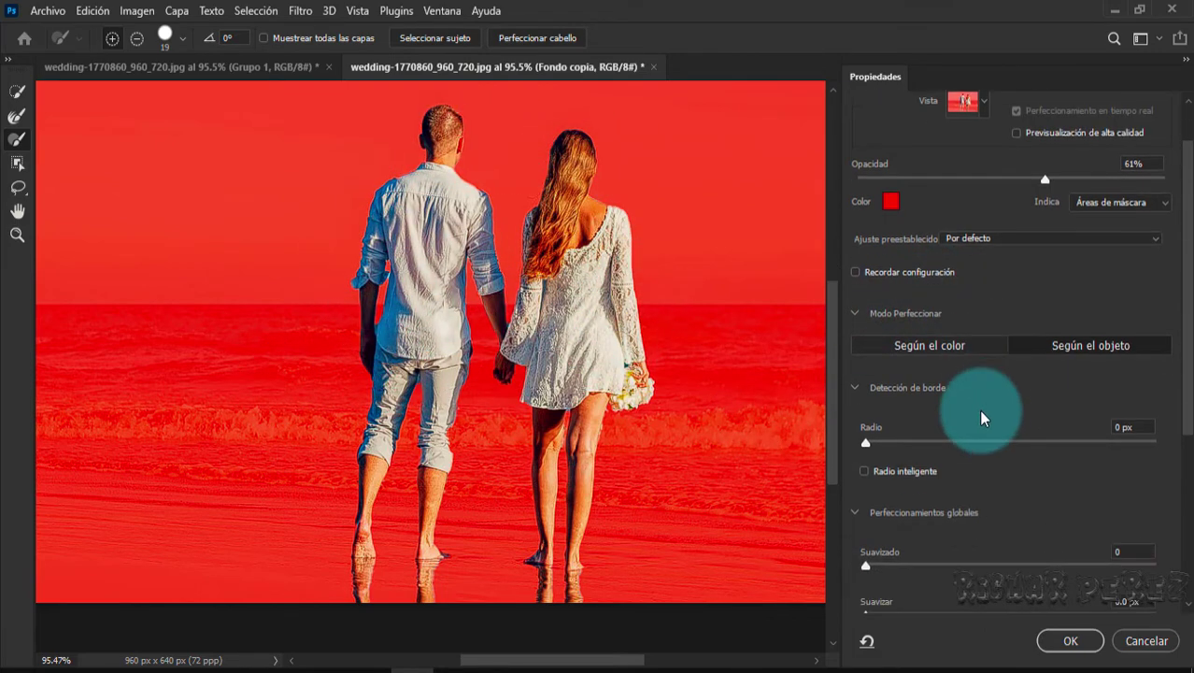
{"action": "scroll", "coordinate": [980, 425], "scroll_direction": "down", "scroll_amount": 3}
{"action": "scroll", "coordinate": [972, 428], "scroll_direction": "down", "scroll_amount": 4}
{"action": "scroll", "coordinate": [957, 411], "scroll_direction": "down", "scroll_amount": 1}
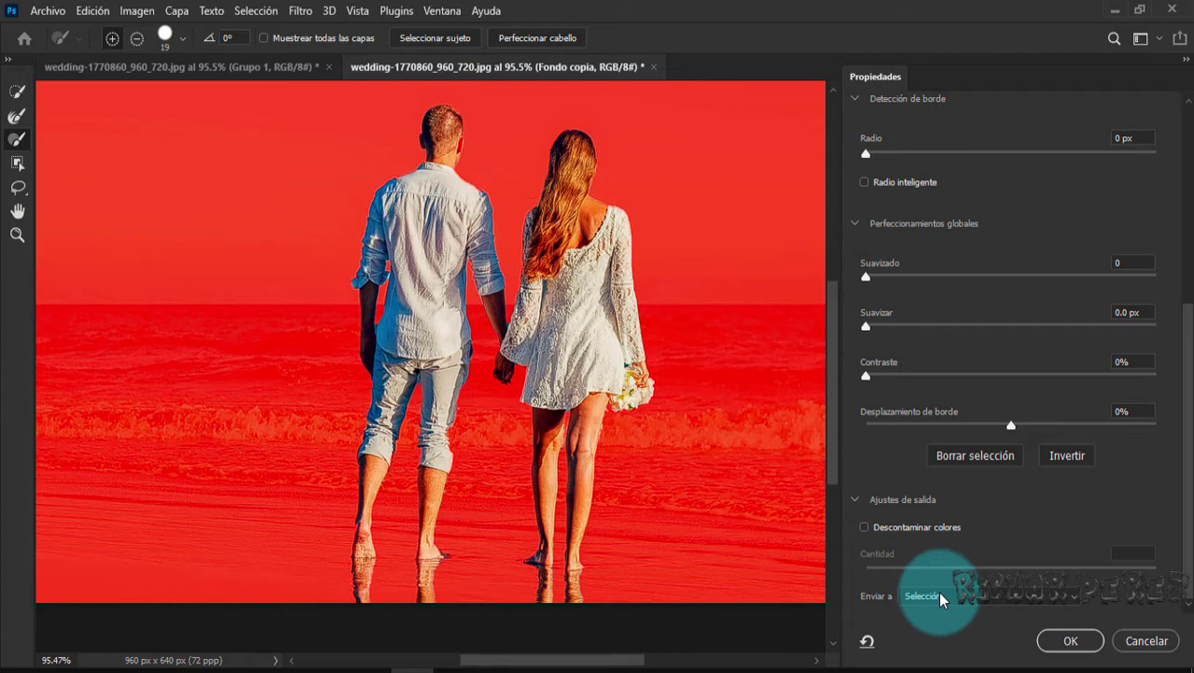
- Output the refined couple to a new layer, Fondo copia 2
{"action": "left_click", "coordinate": [941, 597]}
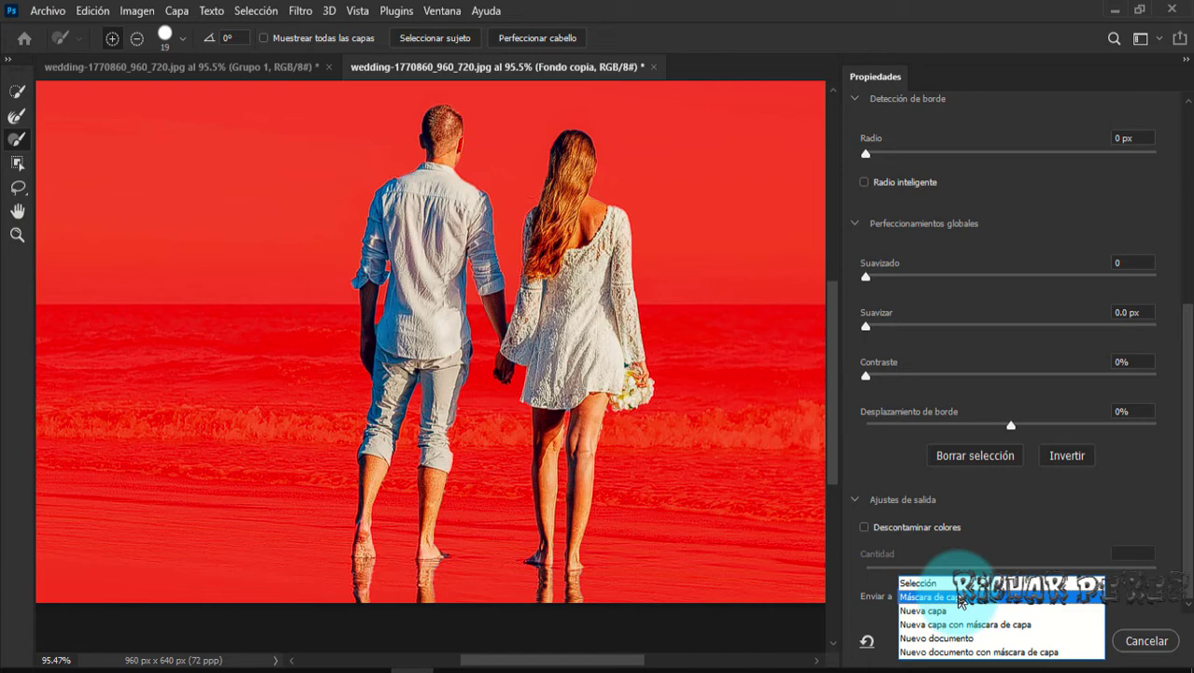
{"action": "left_click", "coordinate": [927, 612]}
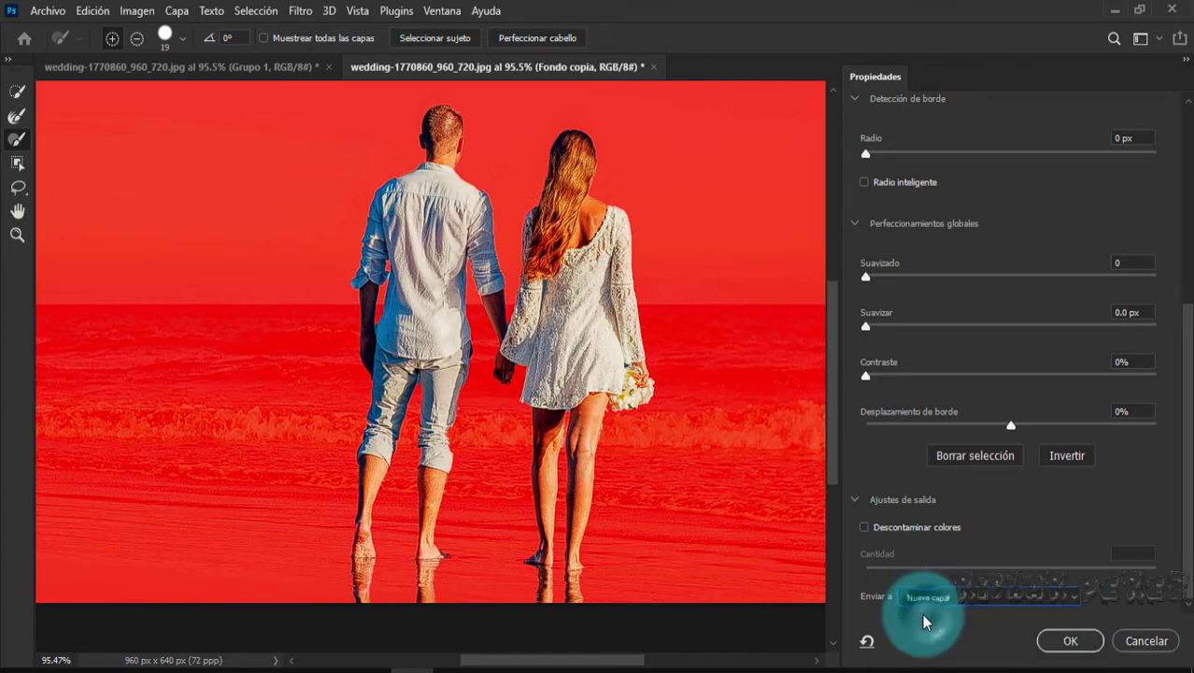
{"action": "left_click", "coordinate": [1070, 641]}
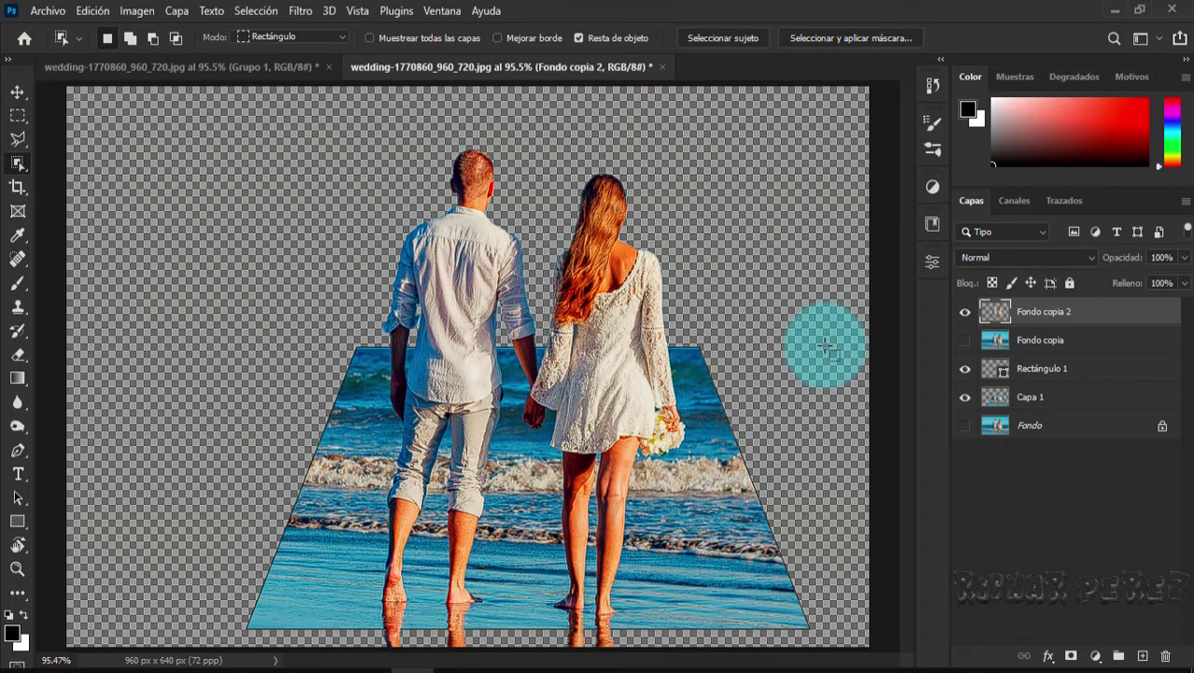
- Make Rectángulo 1 the active layer and bring up its layer context menu
{"action": "left_click", "coordinate": [1038, 367]}
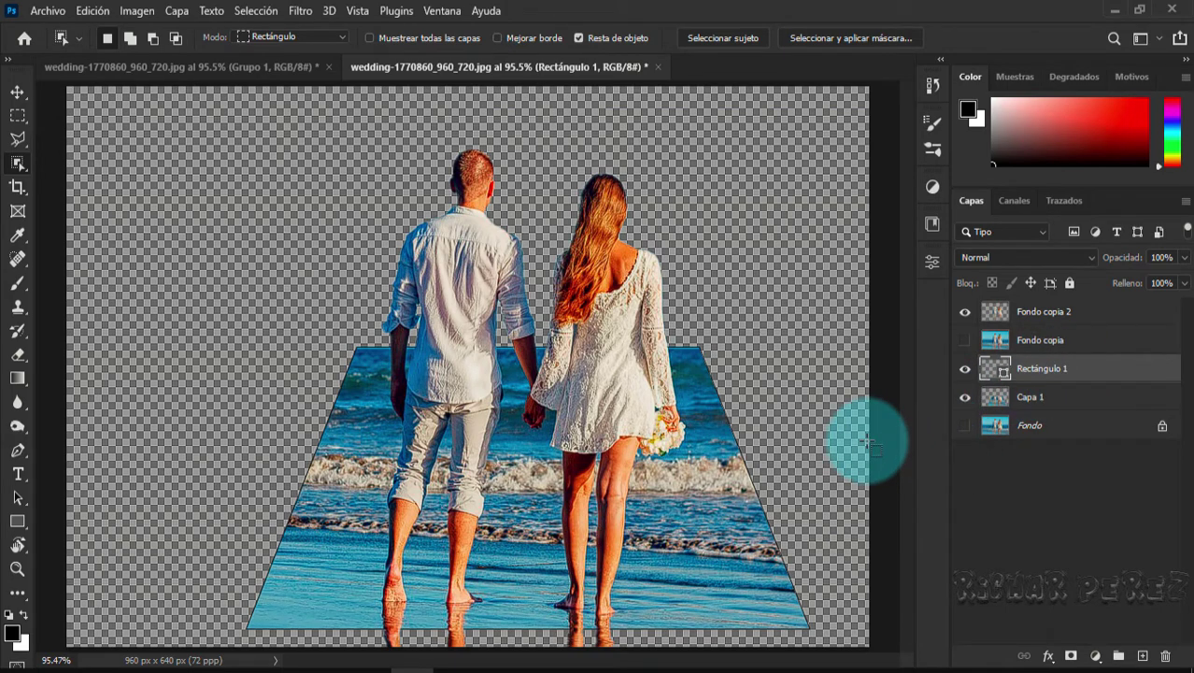
{"action": "right_click", "coordinate": [1055, 372]}
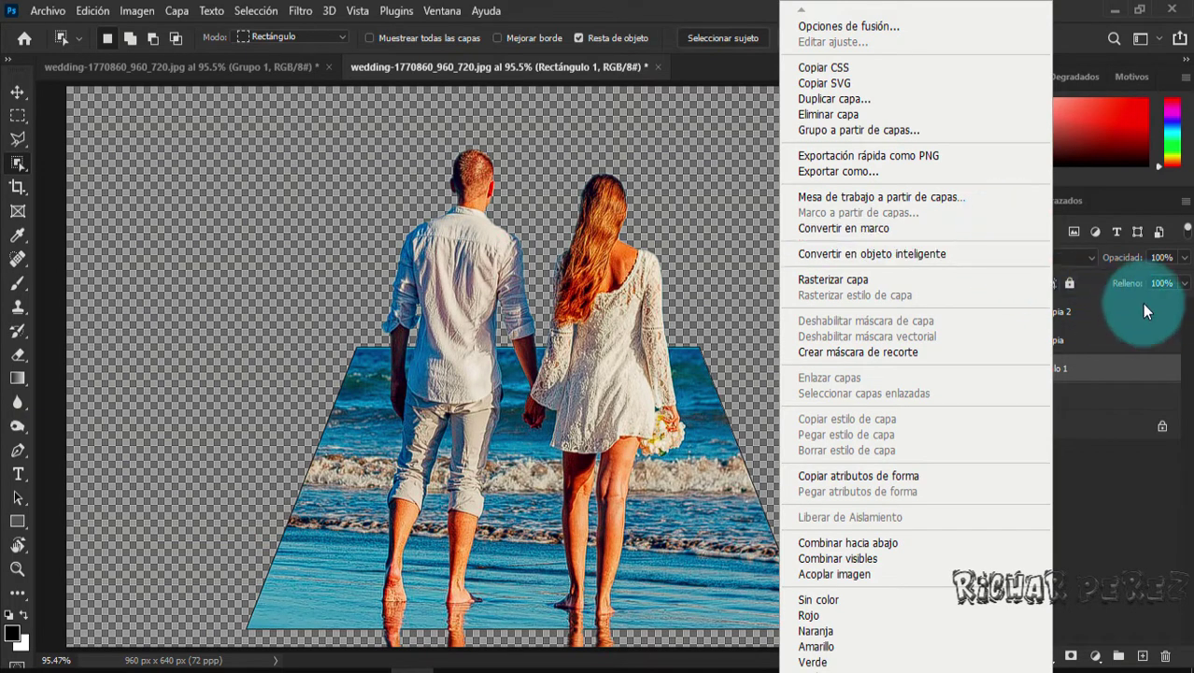
- Give Rectángulo 1 a 10 px white stroke, position Center, via Blending Options
{"action": "left_click", "coordinate": [855, 28]}
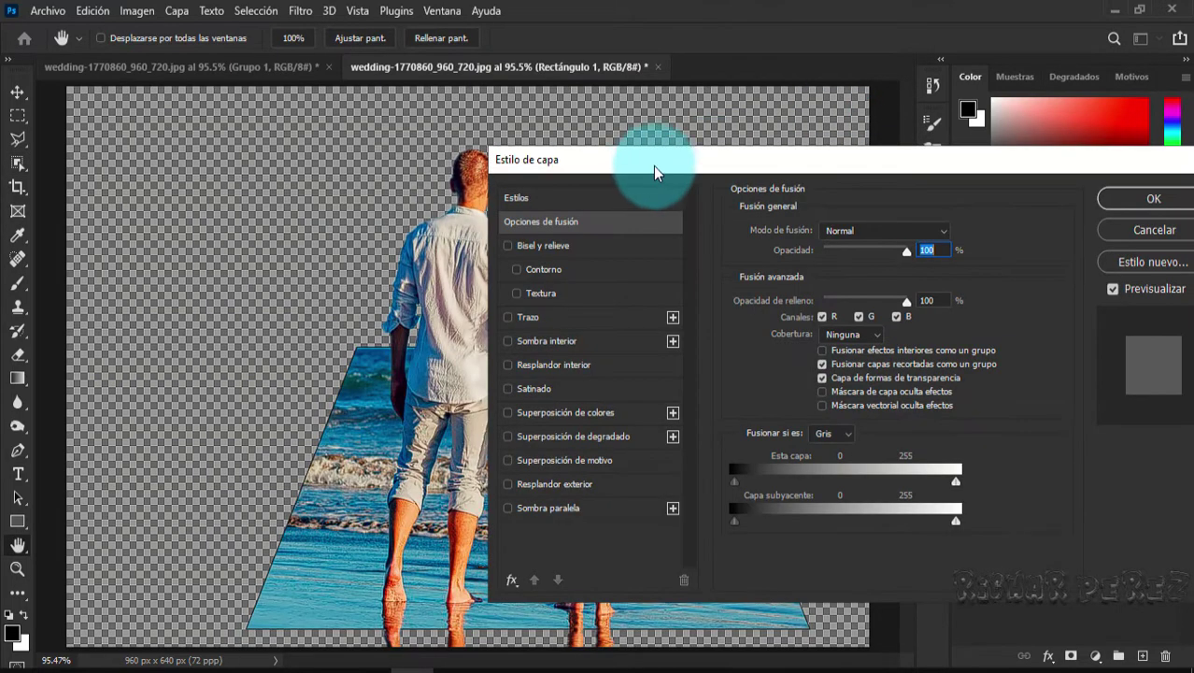
{"action": "left_click_drag", "start_coordinate": [706, 167], "coordinate": [681, 149]}
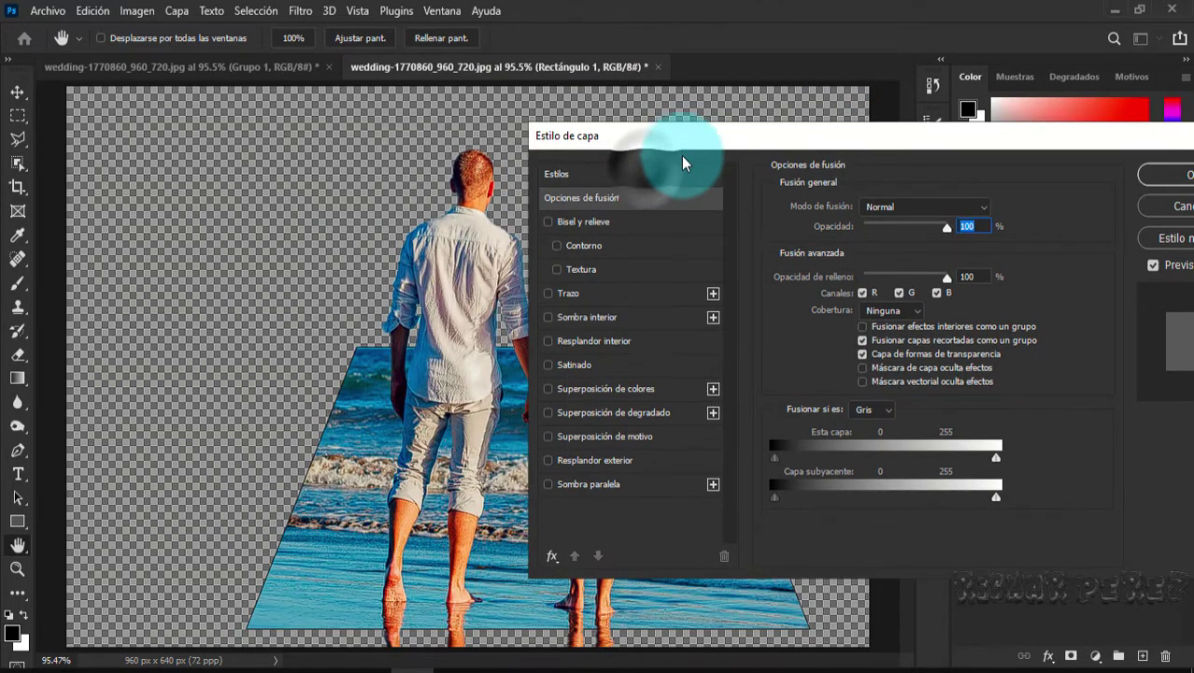
{"action": "left_click", "coordinate": [552, 292]}
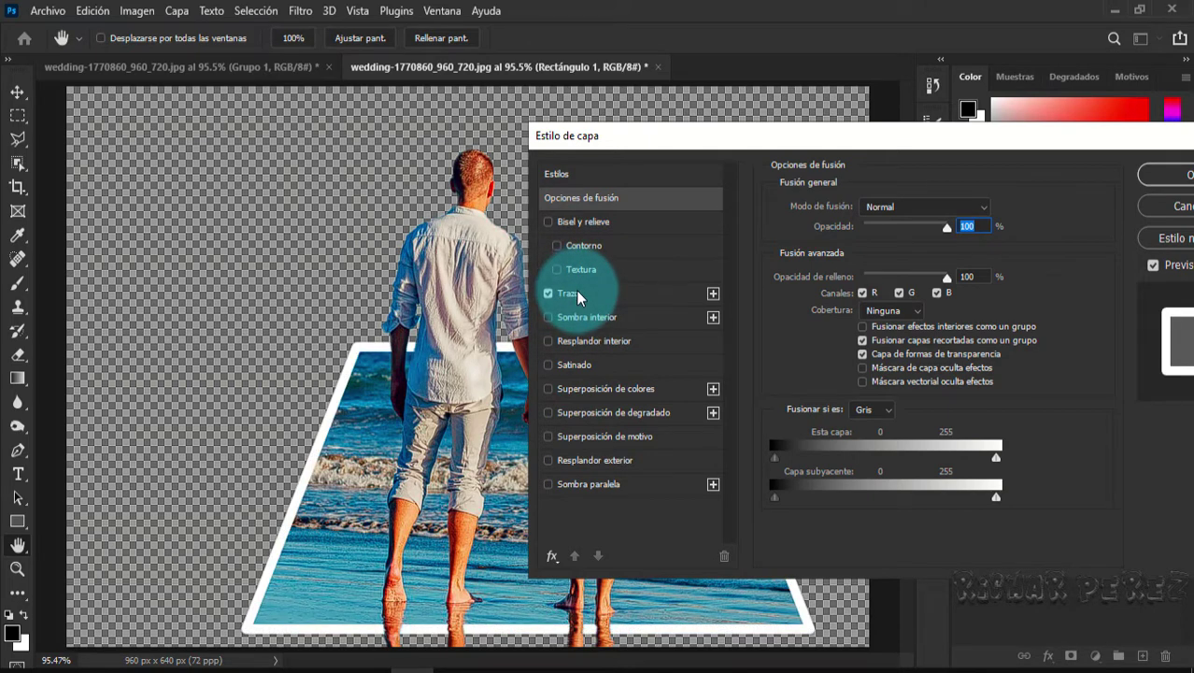
{"action": "left_click", "coordinate": [576, 290]}
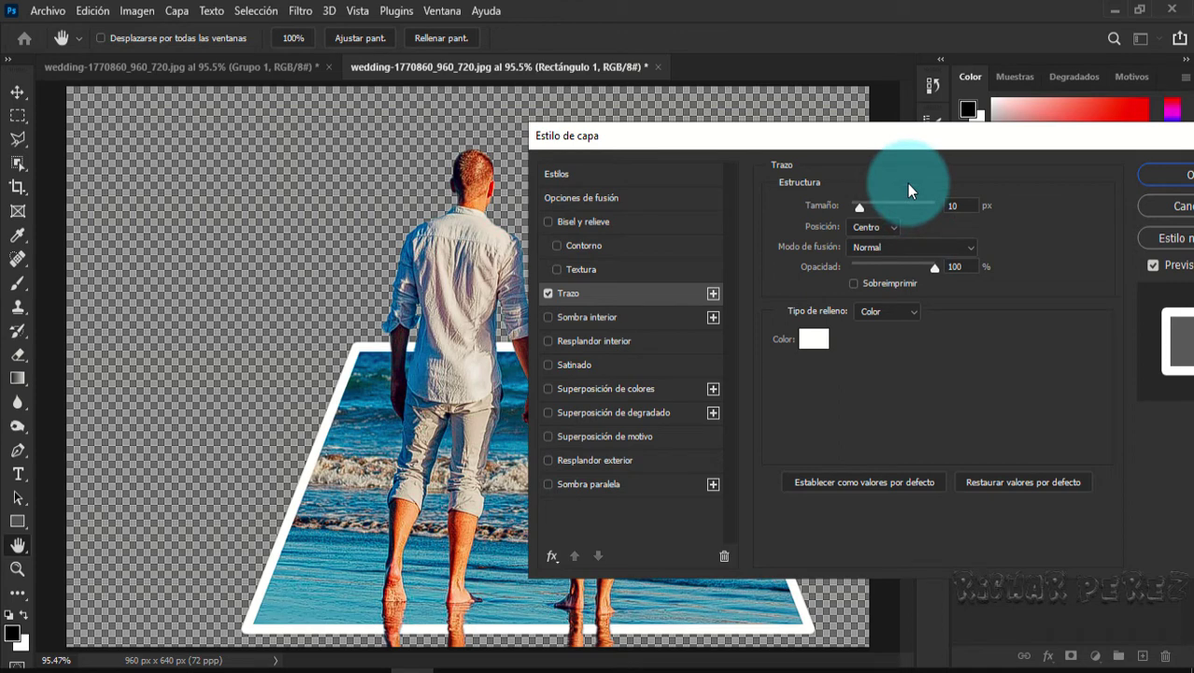
{"action": "left_click", "coordinate": [874, 233]}
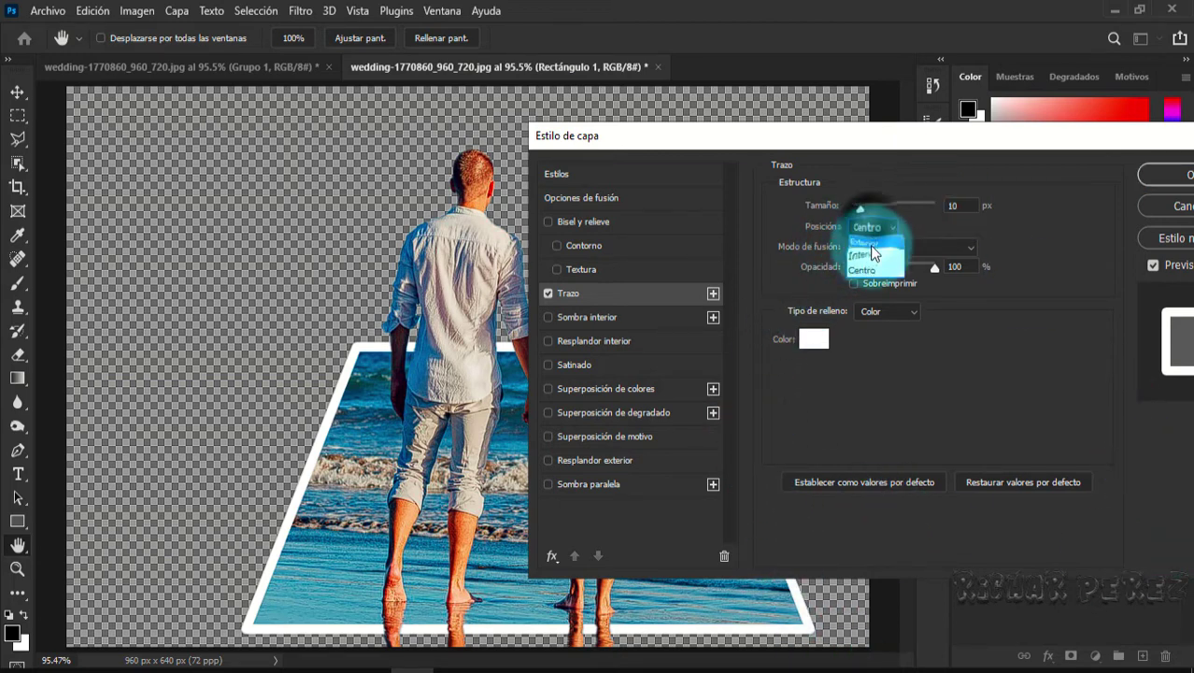
{"action": "left_click", "coordinate": [868, 268]}
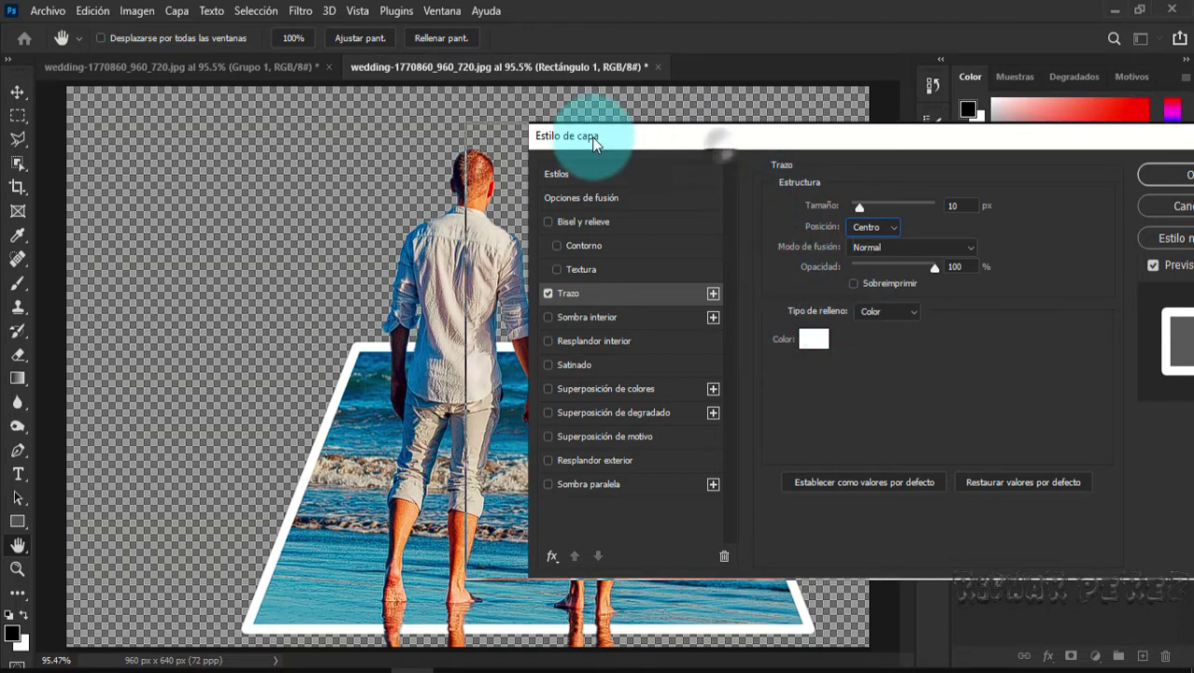
{"action": "left_click_drag", "start_coordinate": [721, 145], "coordinate": [487, 131]}
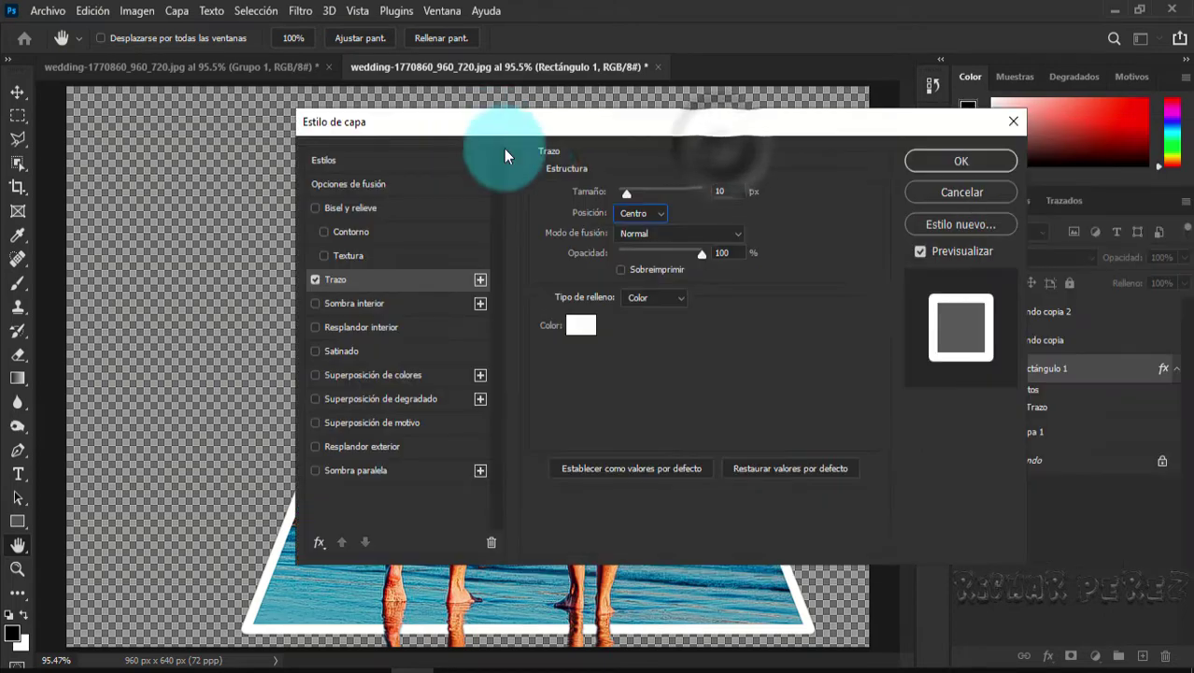
{"action": "left_click", "coordinate": [986, 161]}
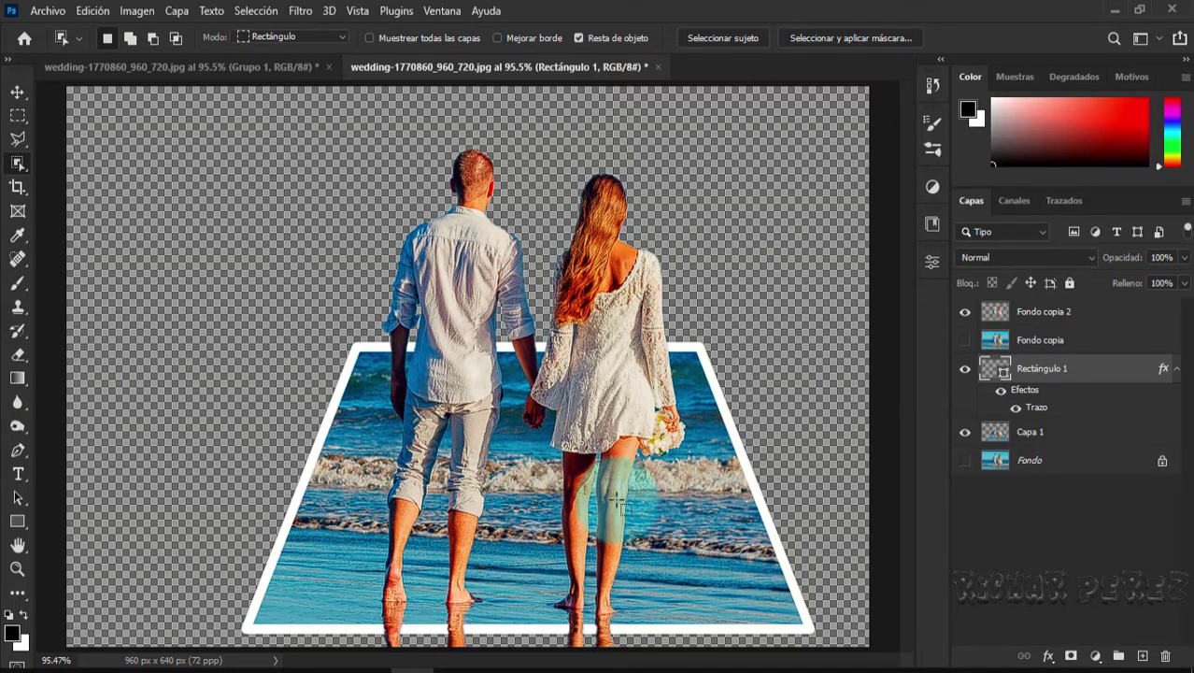
- Zoom in on the frame's bottom edge and make Fondo copia 2 the active layer
{"action": "scroll", "coordinate": [620, 505], "scroll_direction": "up", "scroll_amount": 5}
{"action": "scroll", "coordinate": [621, 509], "scroll_direction": "down", "scroll_amount": 2}
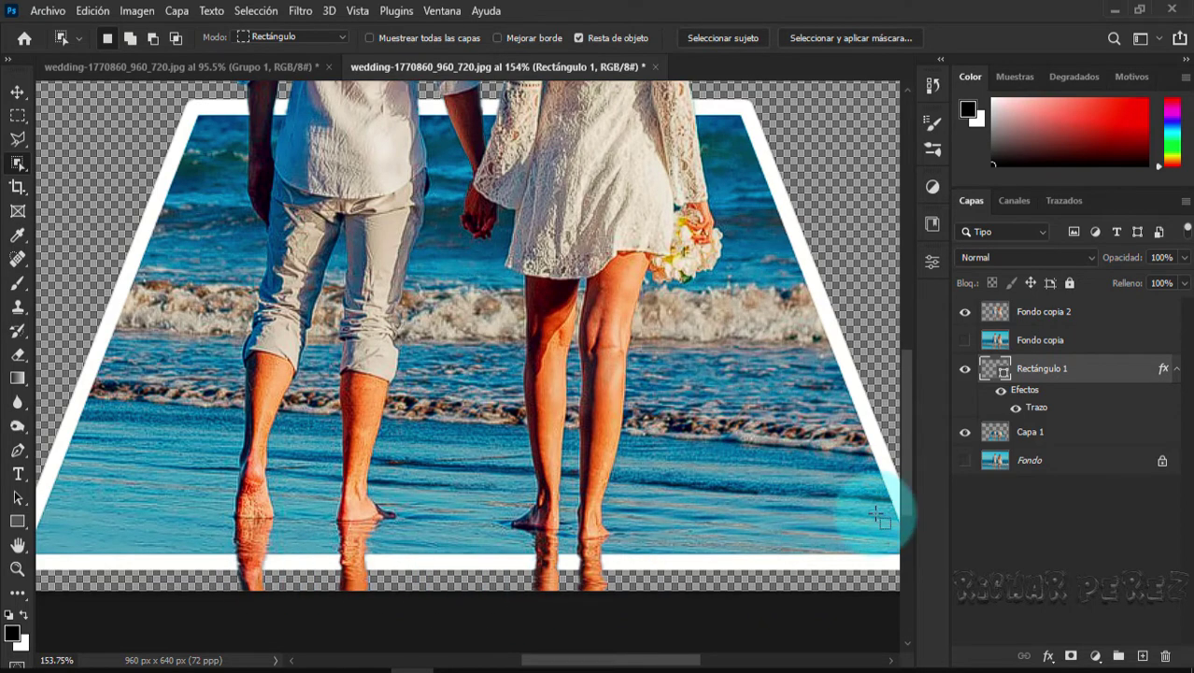
{"action": "scroll", "coordinate": [881, 519], "scroll_direction": "up", "scroll_amount": 1}
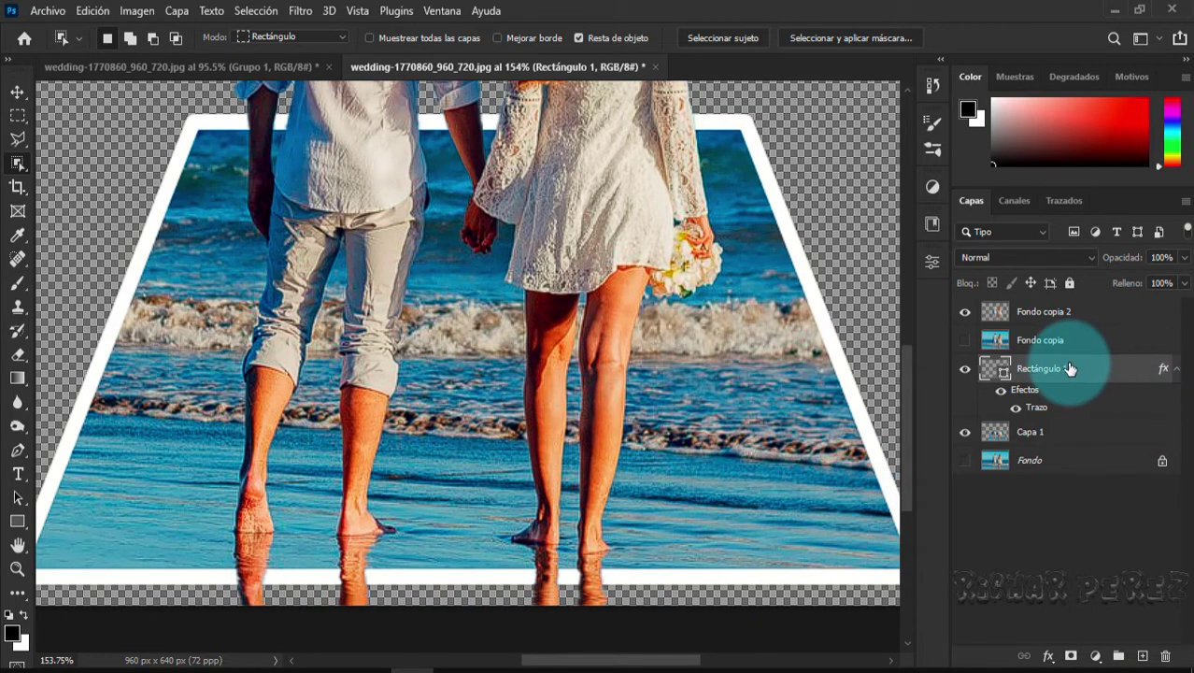
{"action": "left_click", "coordinate": [1063, 314]}
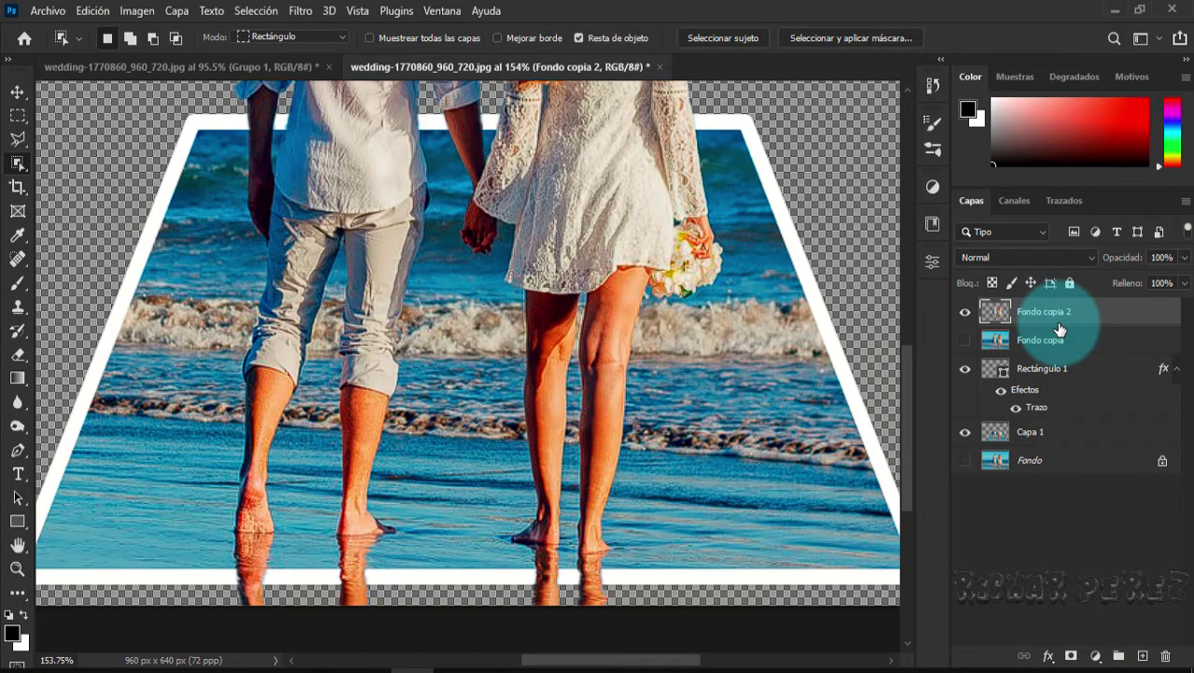
- Use the standard Eraser to remove the feet reflections below the frame on Fondo copia 2
{"action": "key", "text": "b"}
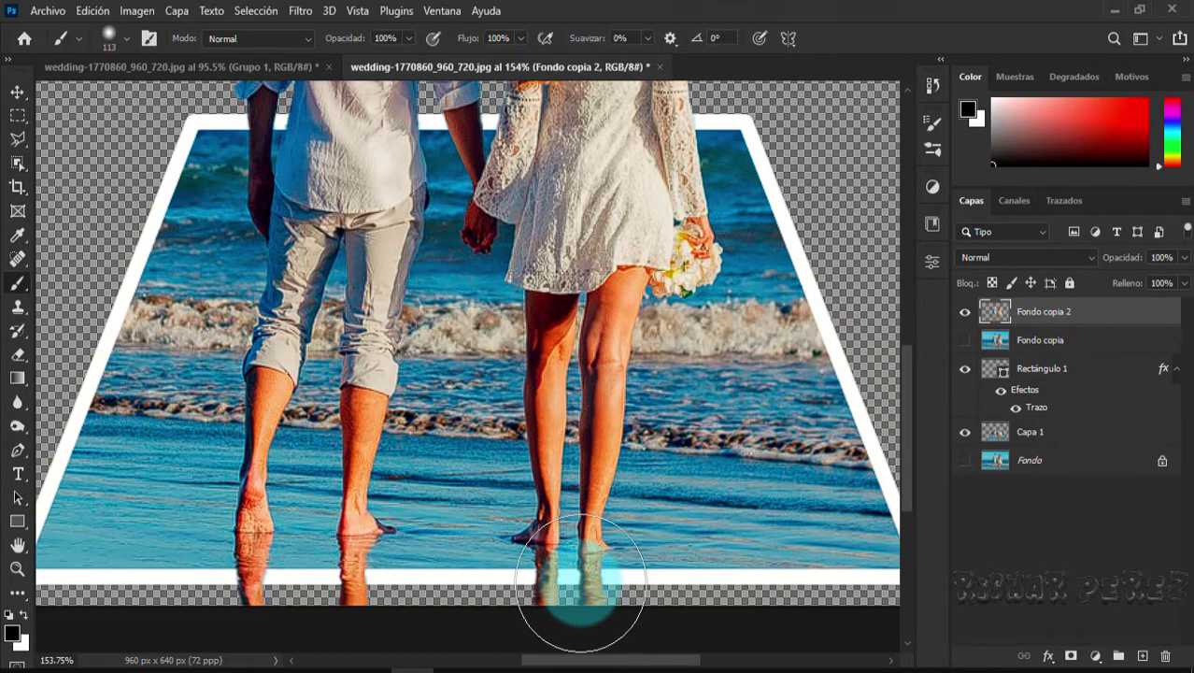
{"action": "key", "text": "e"}
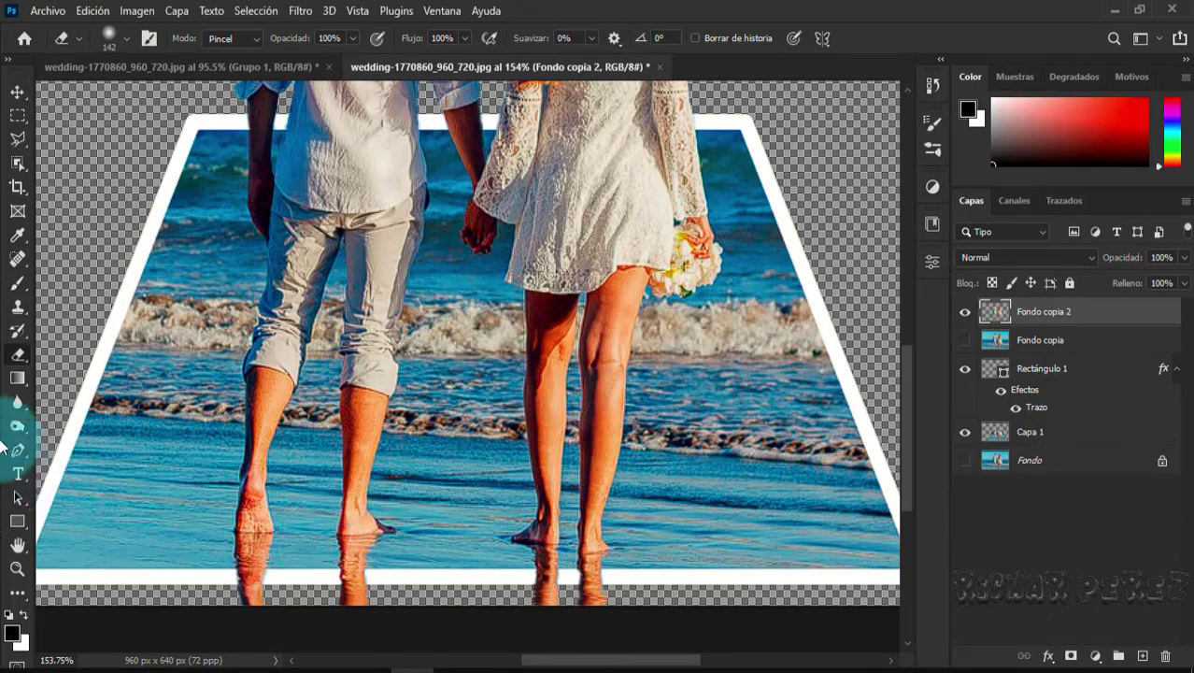
{"action": "right_click", "coordinate": [19, 352]}
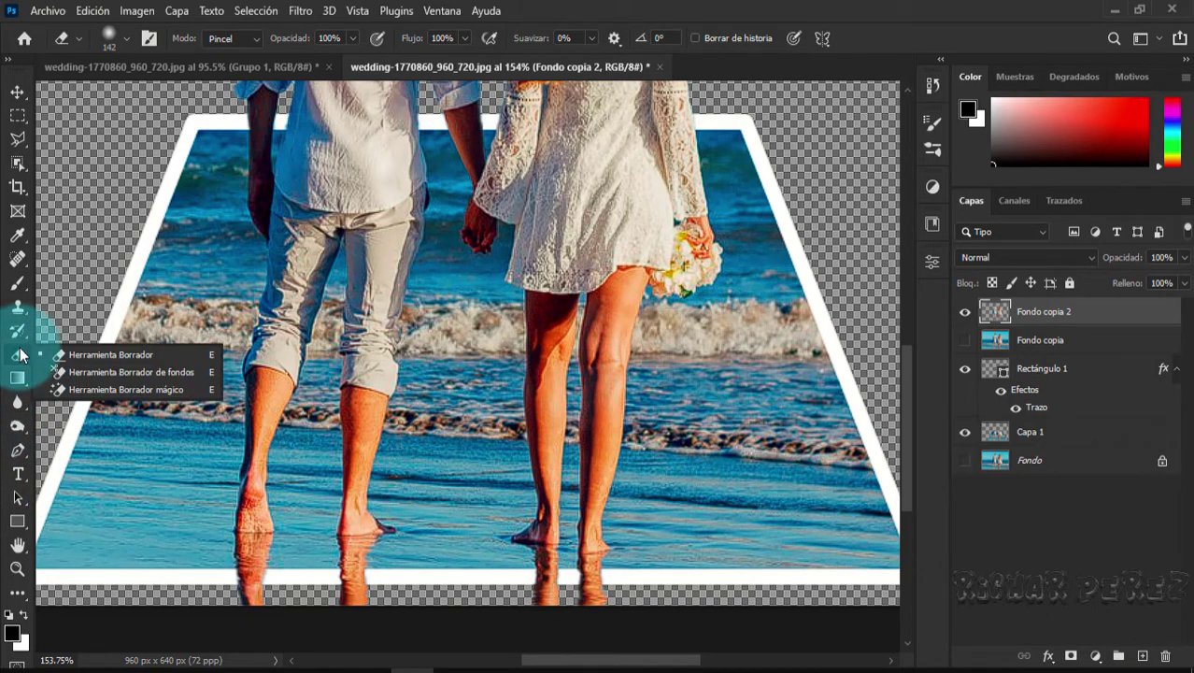
{"action": "left_click", "coordinate": [119, 354]}
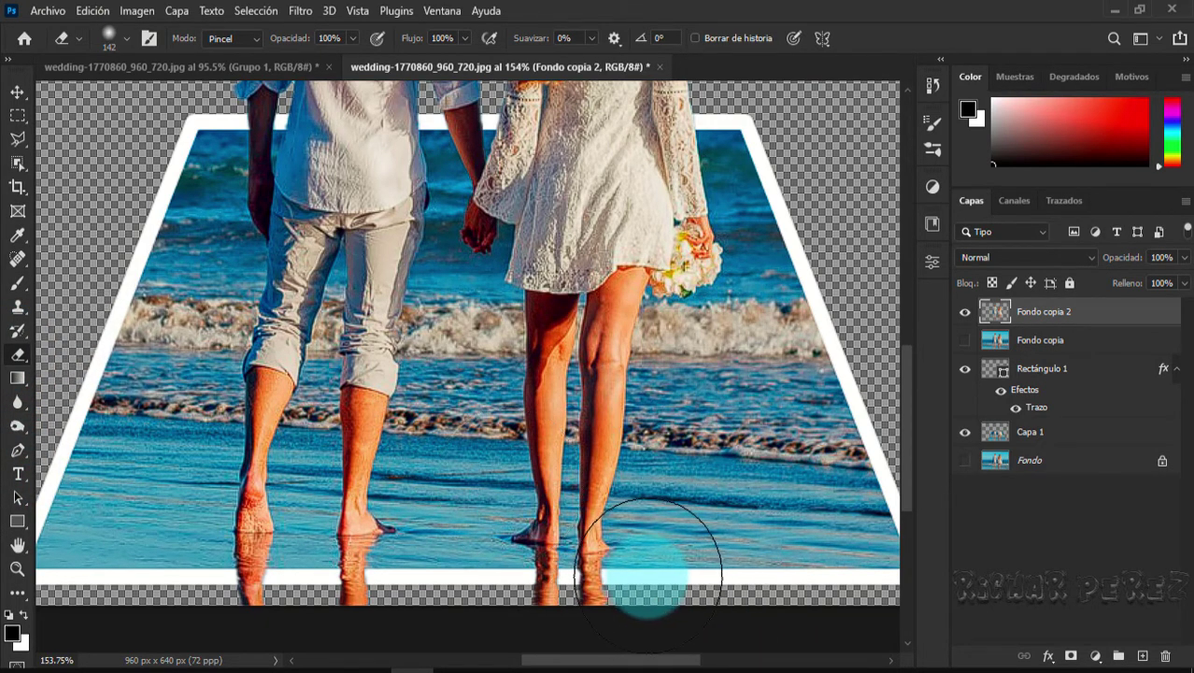
{"action": "mouse_move", "coordinate": [650, 572]}
{"action": "left_mouse_down"}
{"action": "mouse_move", "coordinate": [426, 606]}
{"action": "mouse_move", "coordinate": [266, 600]}
{"action": "left_mouse_up"}
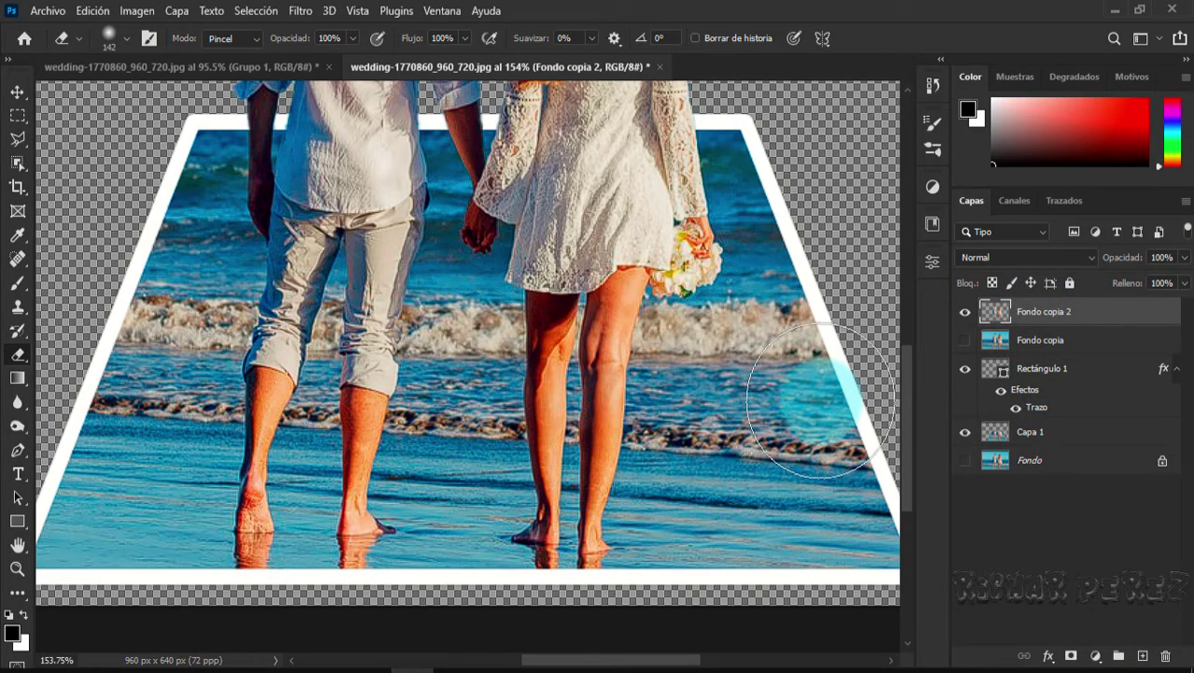
{"action": "scroll", "coordinate": [579, 329], "scroll_direction": "up", "scroll_amount": 2}
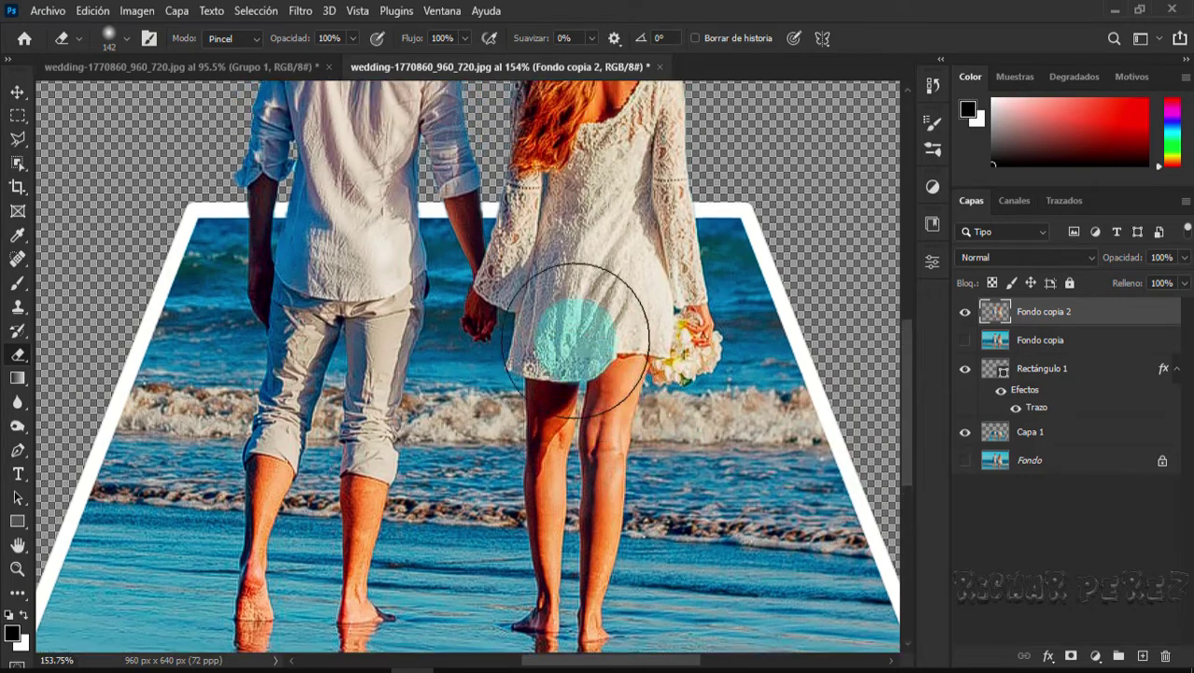
{"action": "scroll", "coordinate": [538, 323], "scroll_direction": "up", "scroll_amount": 1}
{"action": "scroll", "coordinate": [519, 331], "scroll_direction": "down", "scroll_amount": 2}
{"action": "scroll", "coordinate": [507, 318], "scroll_direction": "down", "scroll_amount": 2}
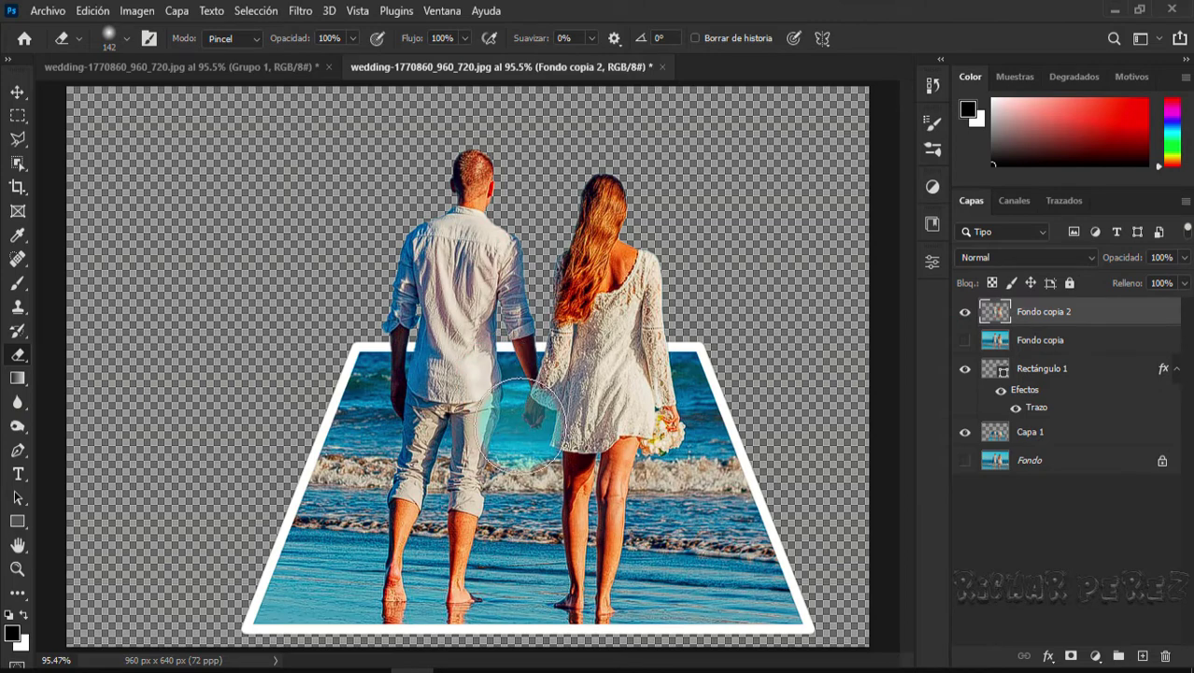
{"action": "scroll", "coordinate": [472, 362], "scroll_direction": "down", "scroll_amount": 1}
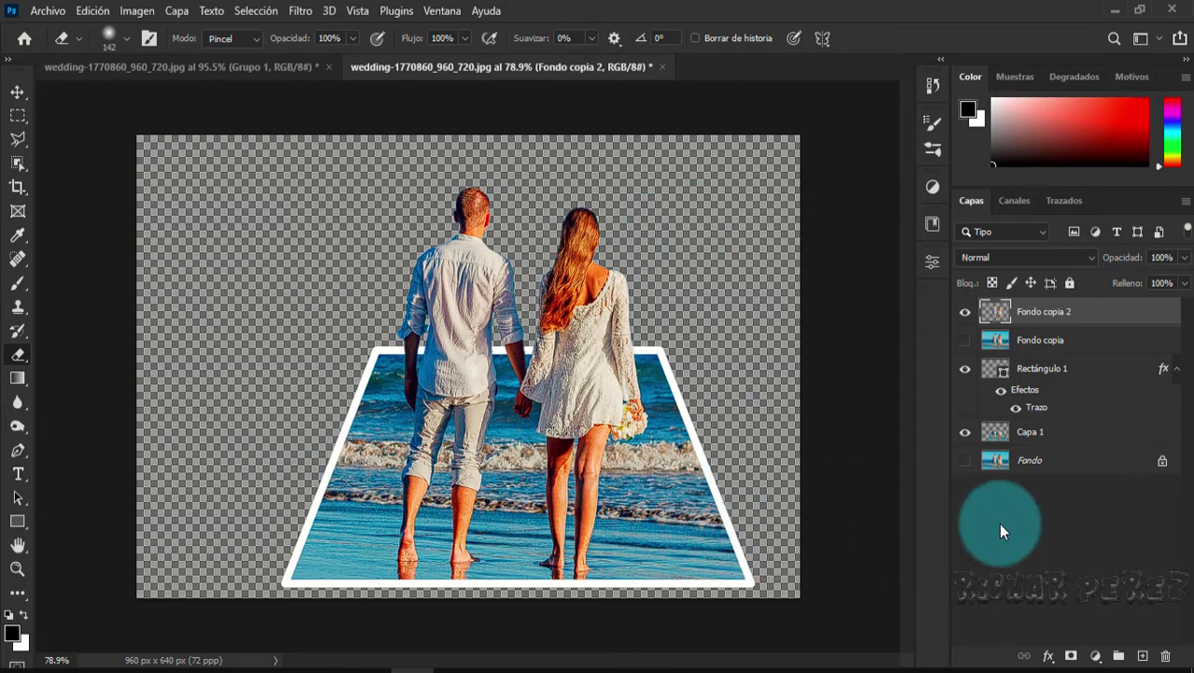
- Select layers Fondo copia 2 through Capa 1 and move them together left and up
{"action": "left_click", "coordinate": [1093, 433]}
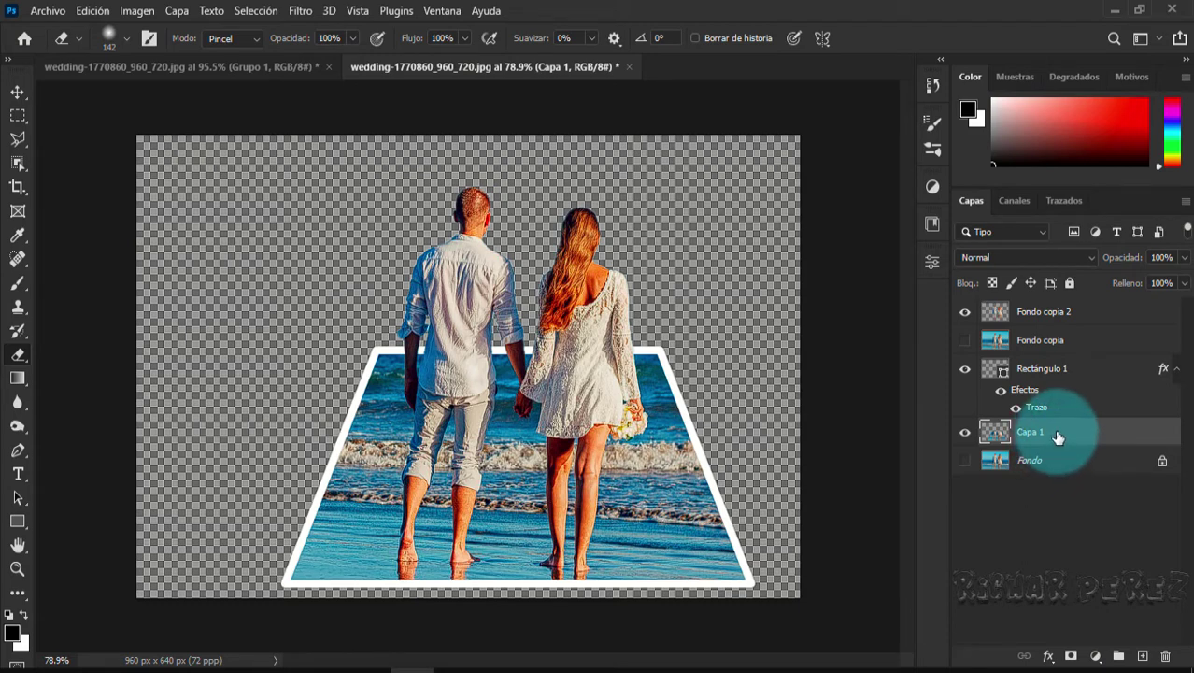
{"action": "left_click", "coordinate": [1031, 314], "text": "shift"}
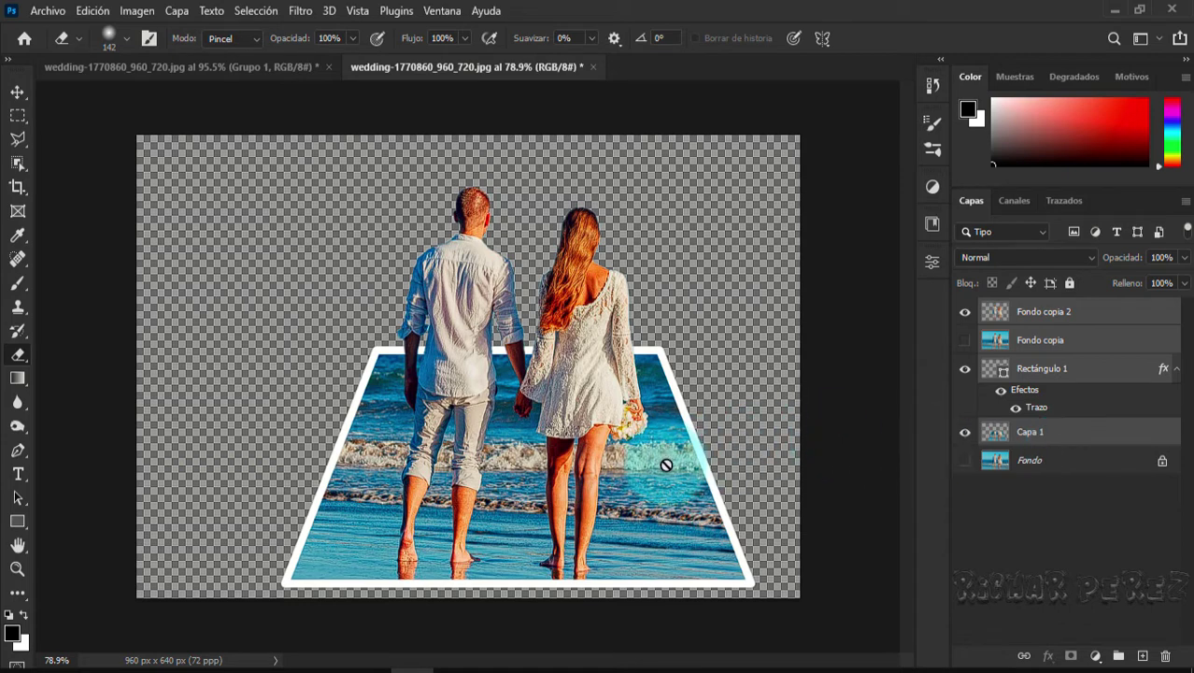
{"action": "key", "text": "ctrl+t"}
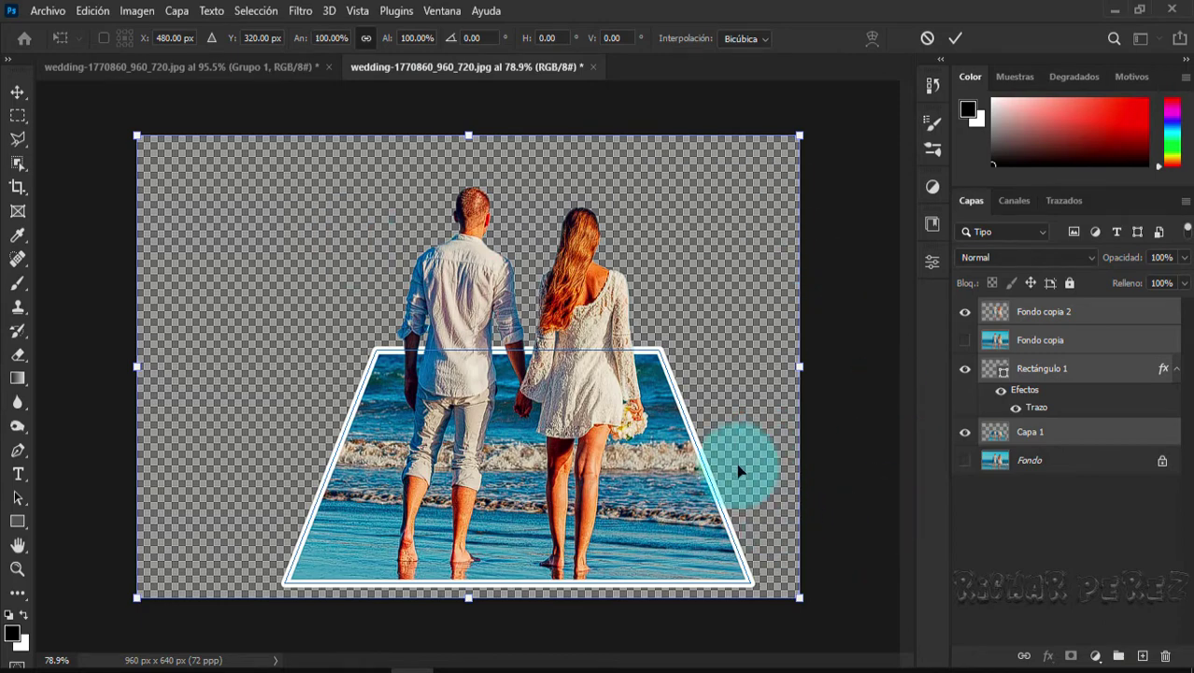
{"action": "left_click_drag", "start_coordinate": [759, 435], "coordinate": [710, 412]}
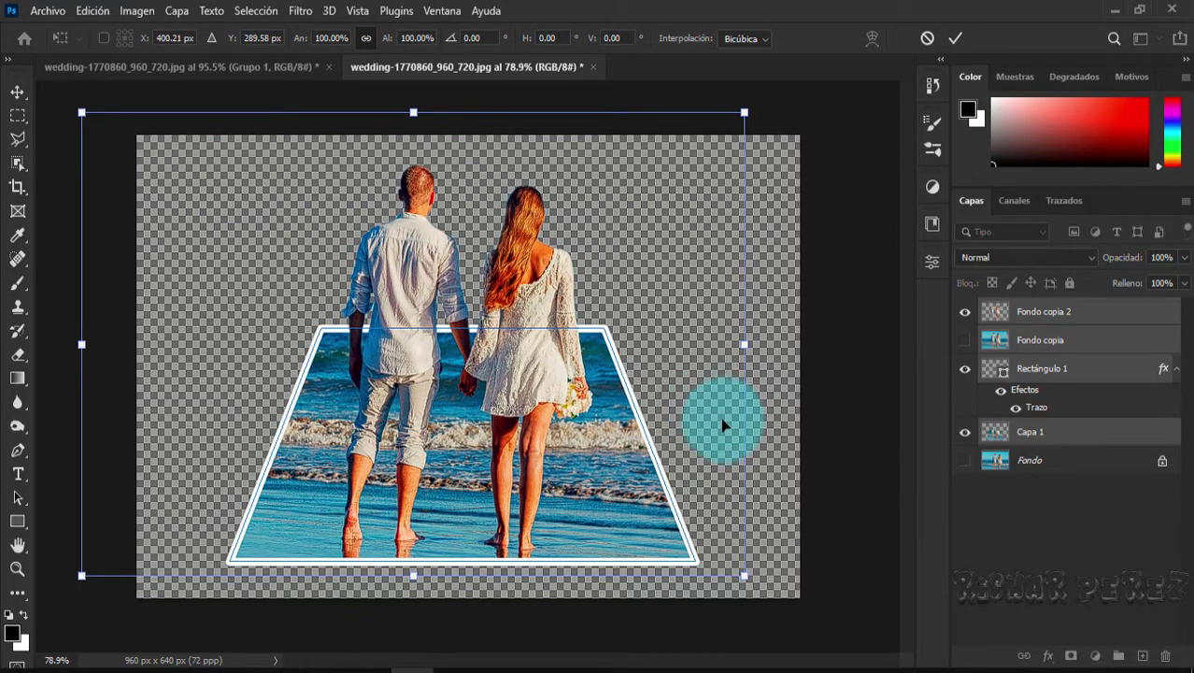
{"action": "key", "text": "Return"}
{"action": "key", "text": "e"}
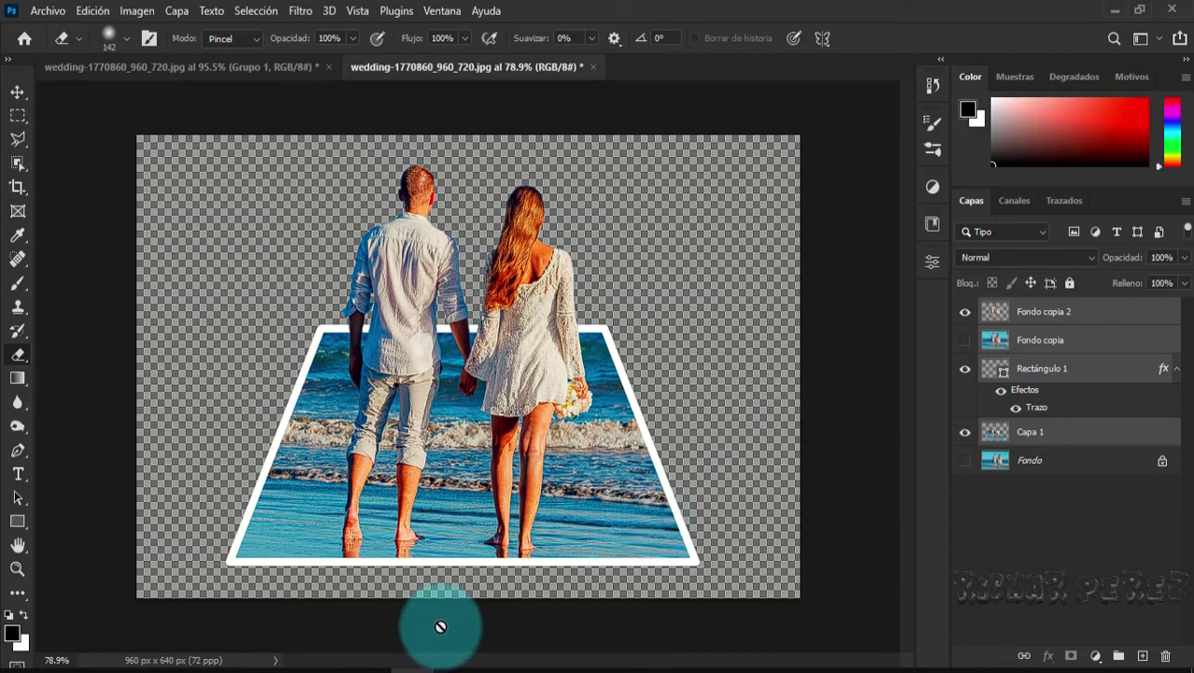
- Preview flower-3175428_1920 from the MATERIALES folder and drag it toward the Photoshop canvas
{"action": "left_click", "coordinate": [448, 663]}
{"action": "double_click", "coordinate": [191, 145]}
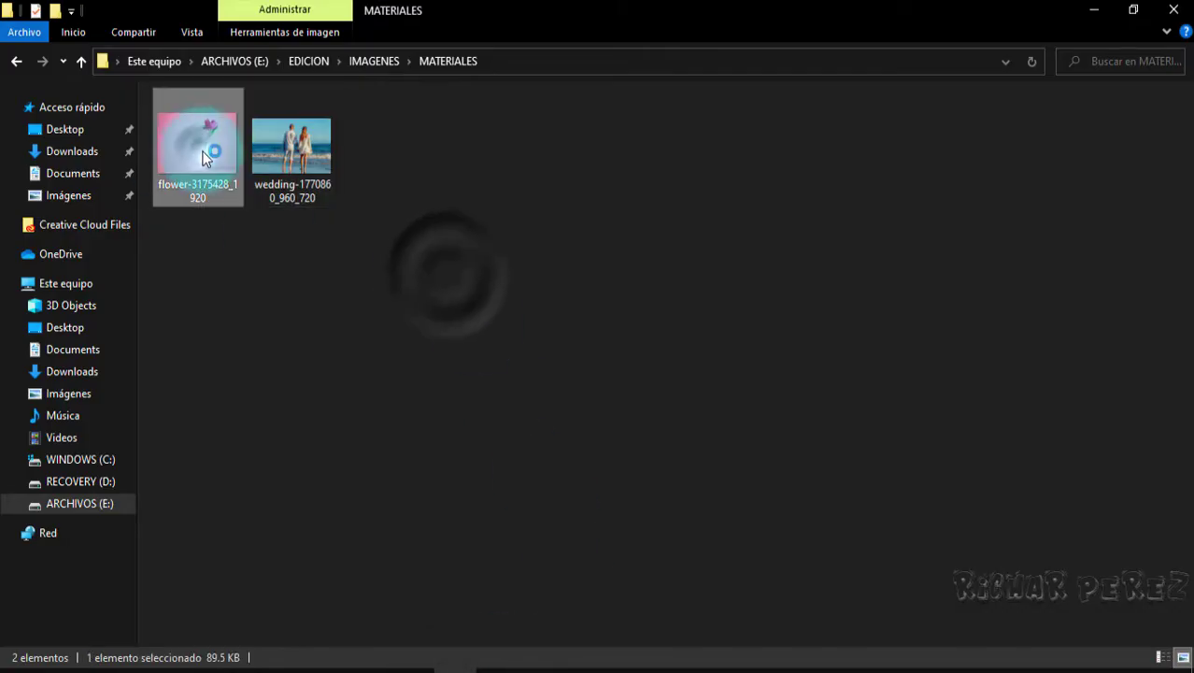
{"action": "left_click", "coordinate": [1173, 10]}
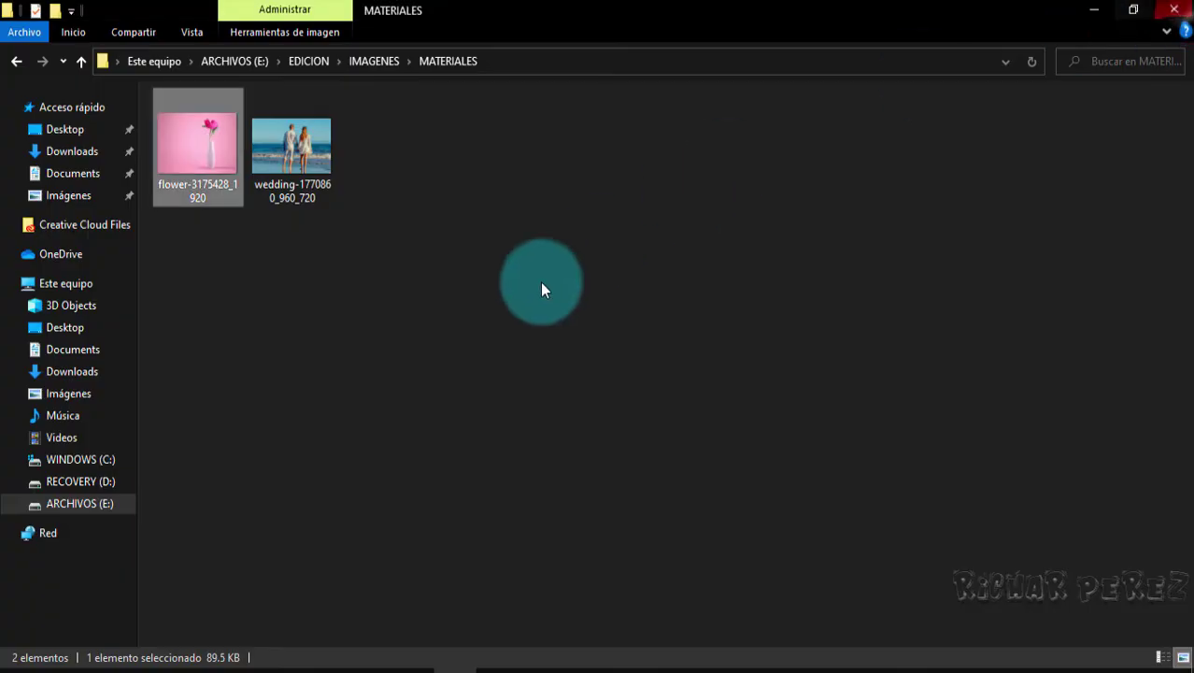
{"action": "mouse_move", "coordinate": [188, 144]}
{"action": "left_mouse_down"}
{"action": "mouse_move", "coordinate": [478, 581]}
{"action": "mouse_move", "coordinate": [452, 323]}
{"action": "left_mouse_up"}
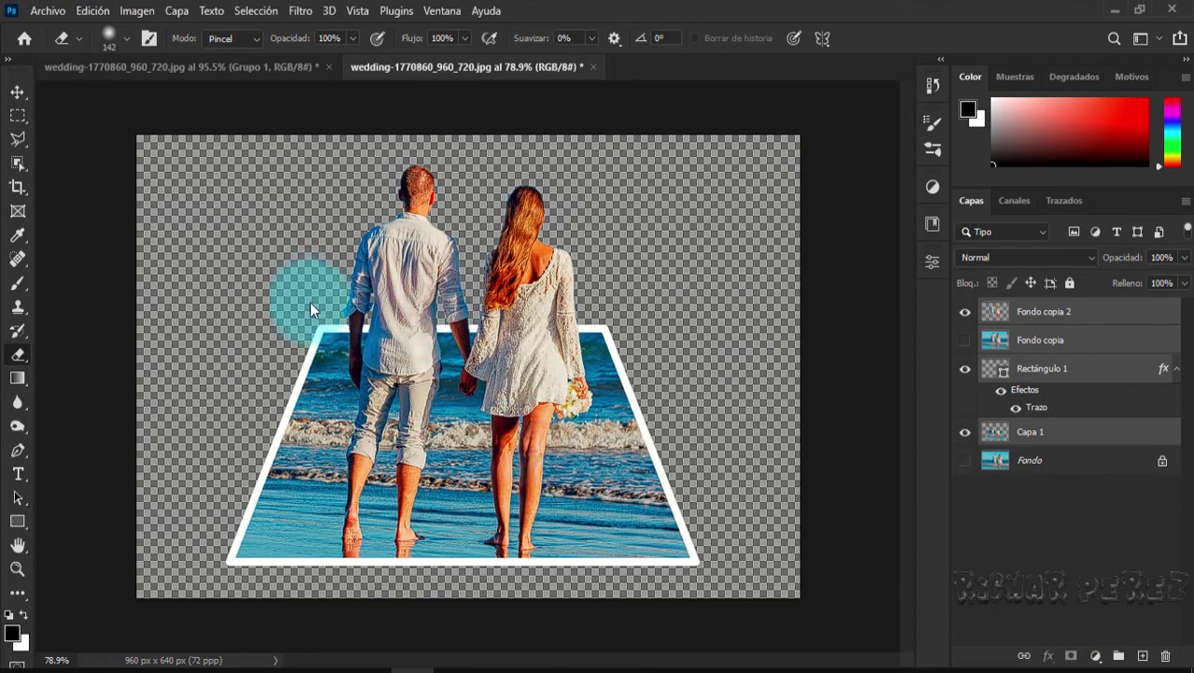
- Place the flower image, shift it right and stretch it to the canvas's left edge
{"action": "left_click_drag", "start_coordinate": [452, 323], "coordinate": [309, 302]}
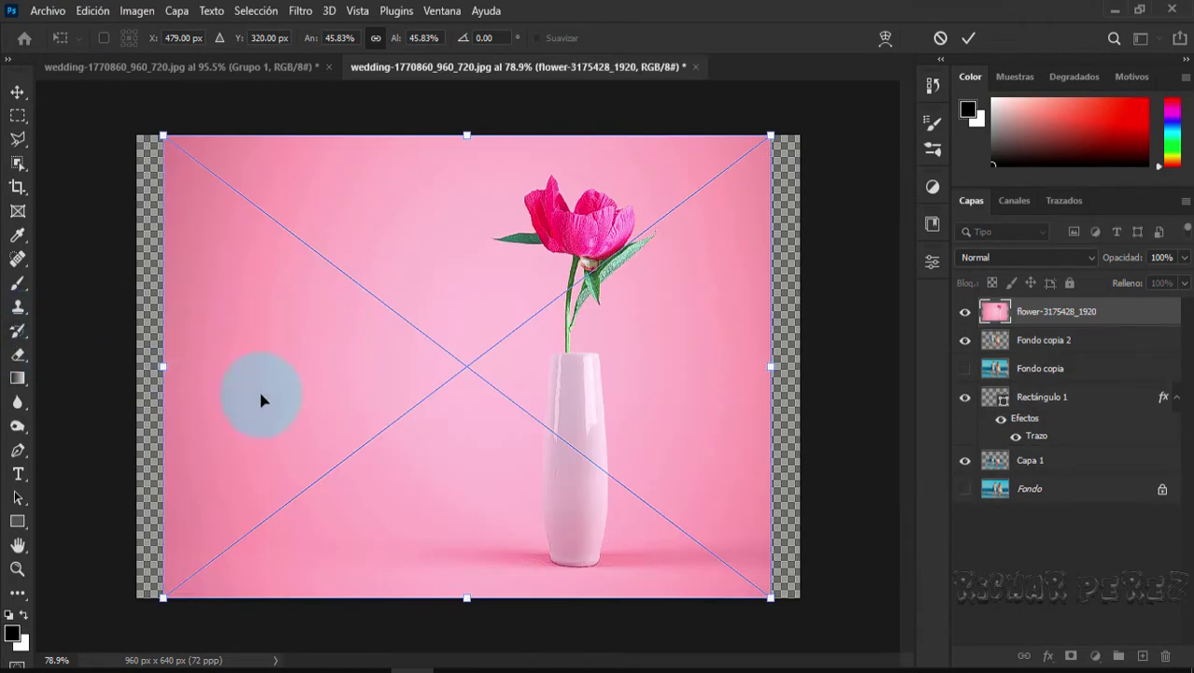
{"action": "left_click_drag", "start_coordinate": [691, 397], "coordinate": [767, 391]}
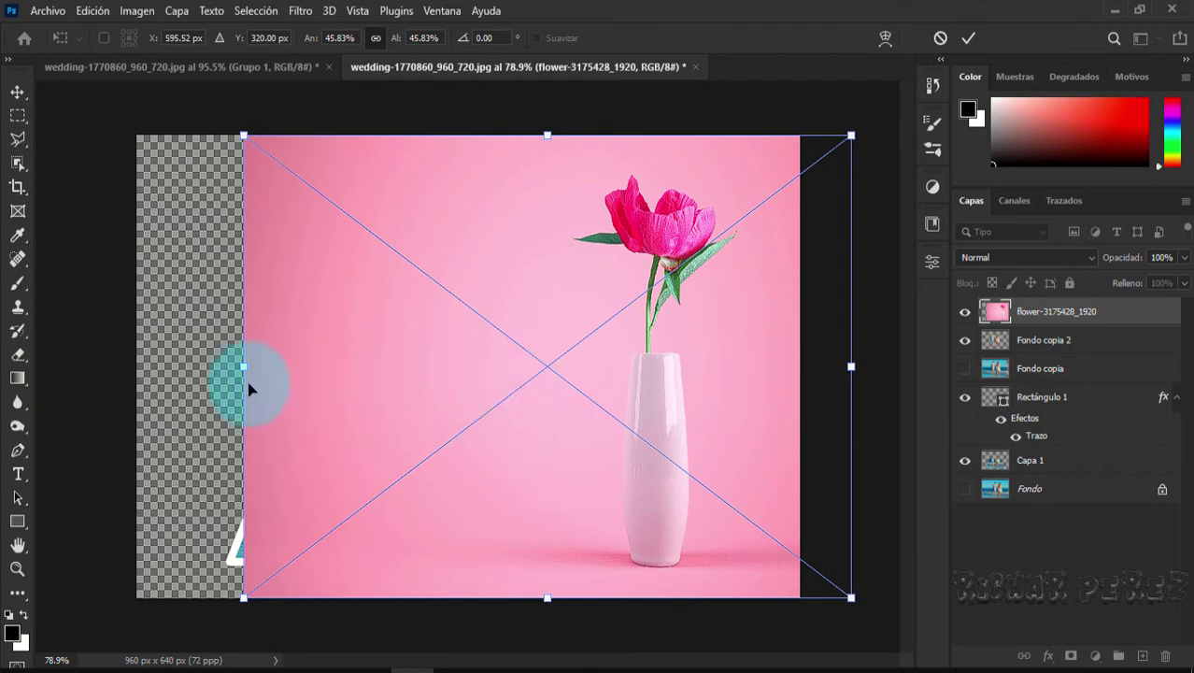
{"action": "left_click_drag", "start_coordinate": [242, 368], "coordinate": [139, 368]}
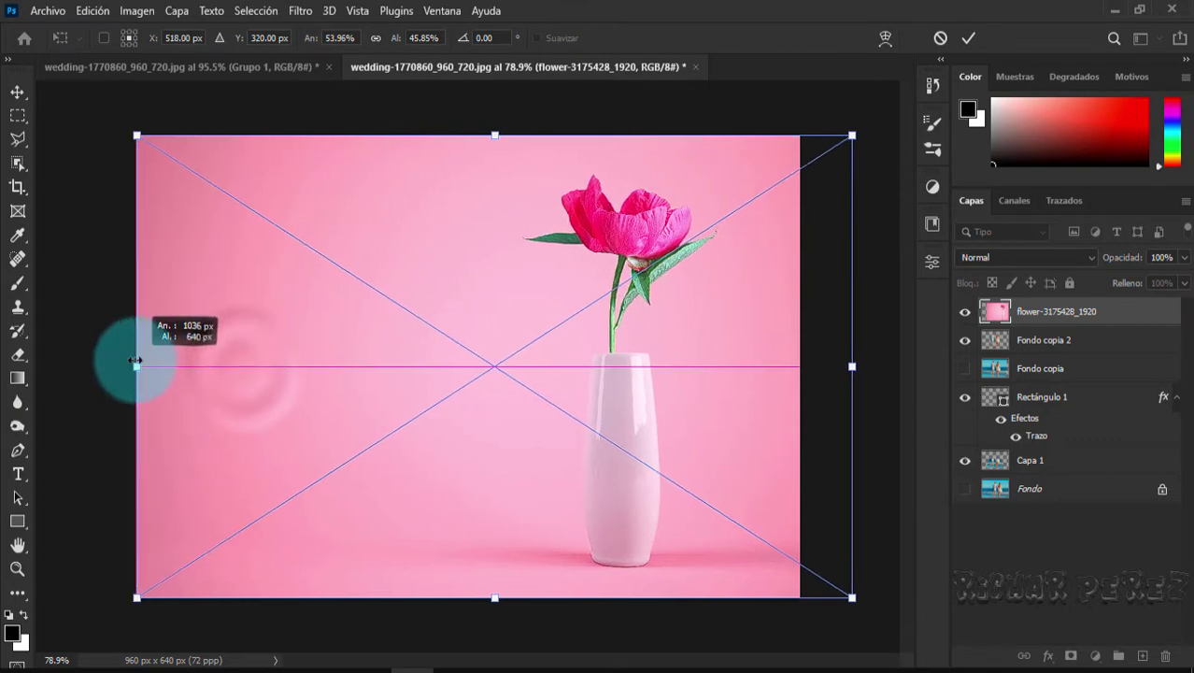
{"action": "key", "text": "Return"}
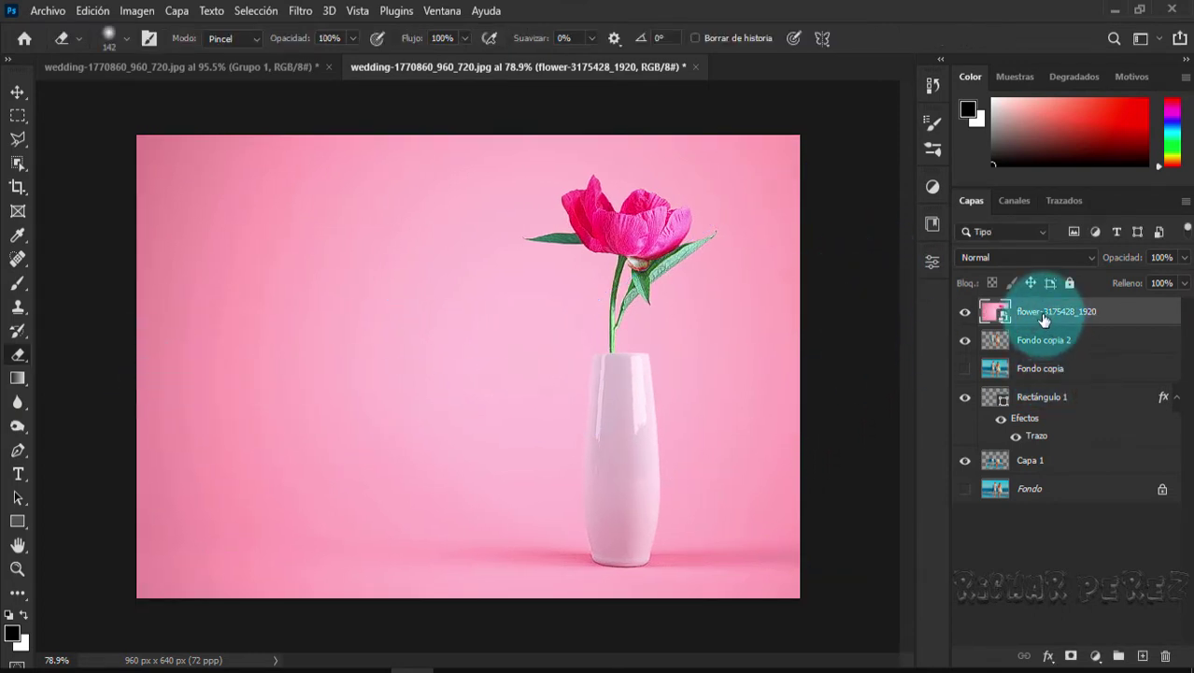
- Move the flower layer below Capa 1, then shift it right and widen it to cover the left edge
{"action": "left_click_drag", "start_coordinate": [1044, 319], "coordinate": [1011, 472]}
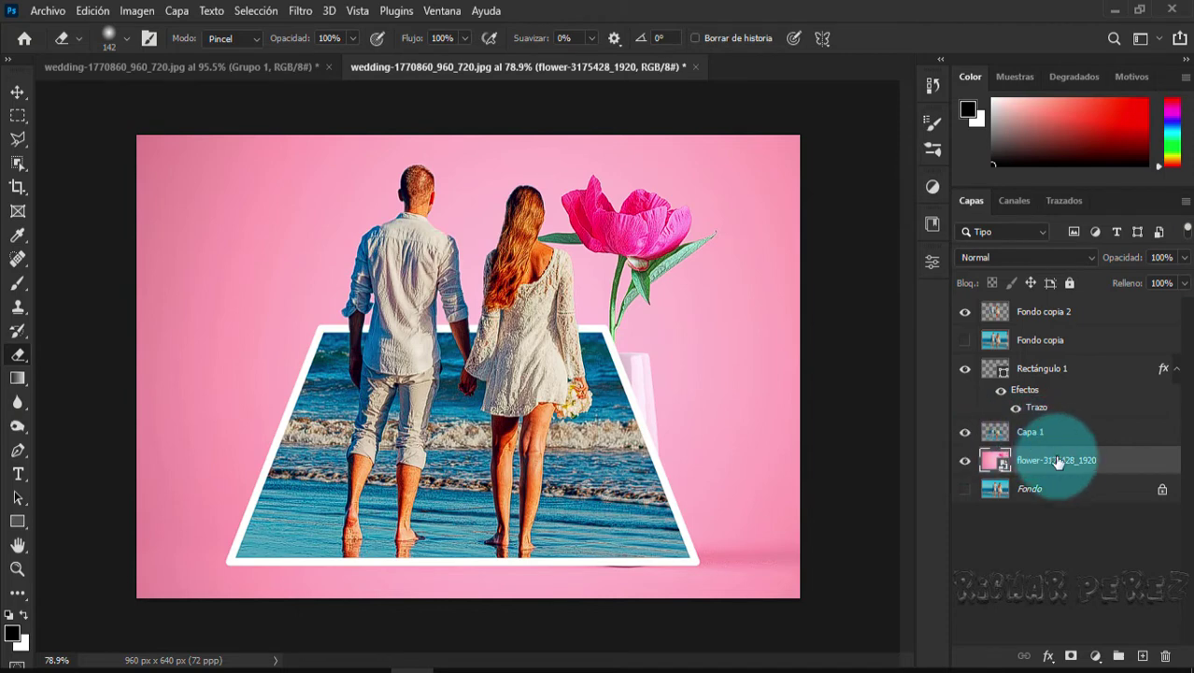
{"action": "key", "text": "ctrl+t"}
{"action": "left_click_drag", "start_coordinate": [707, 399], "coordinate": [759, 402]}
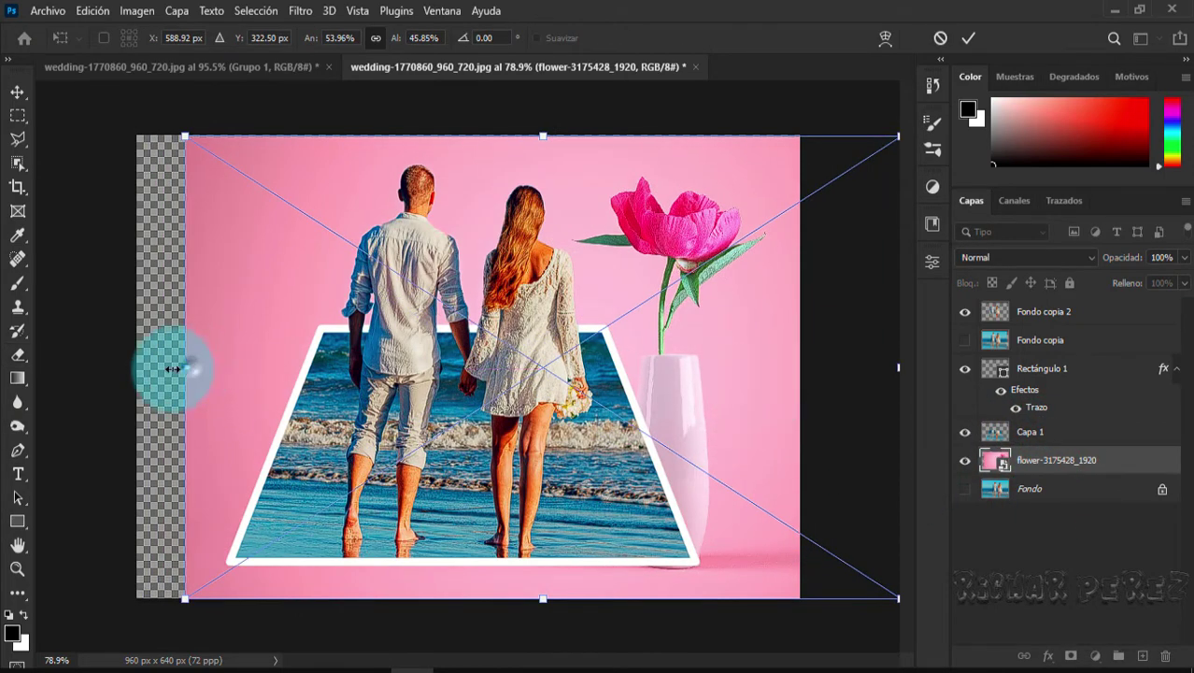
{"action": "left_click_drag", "start_coordinate": [185, 368], "coordinate": [141, 370]}
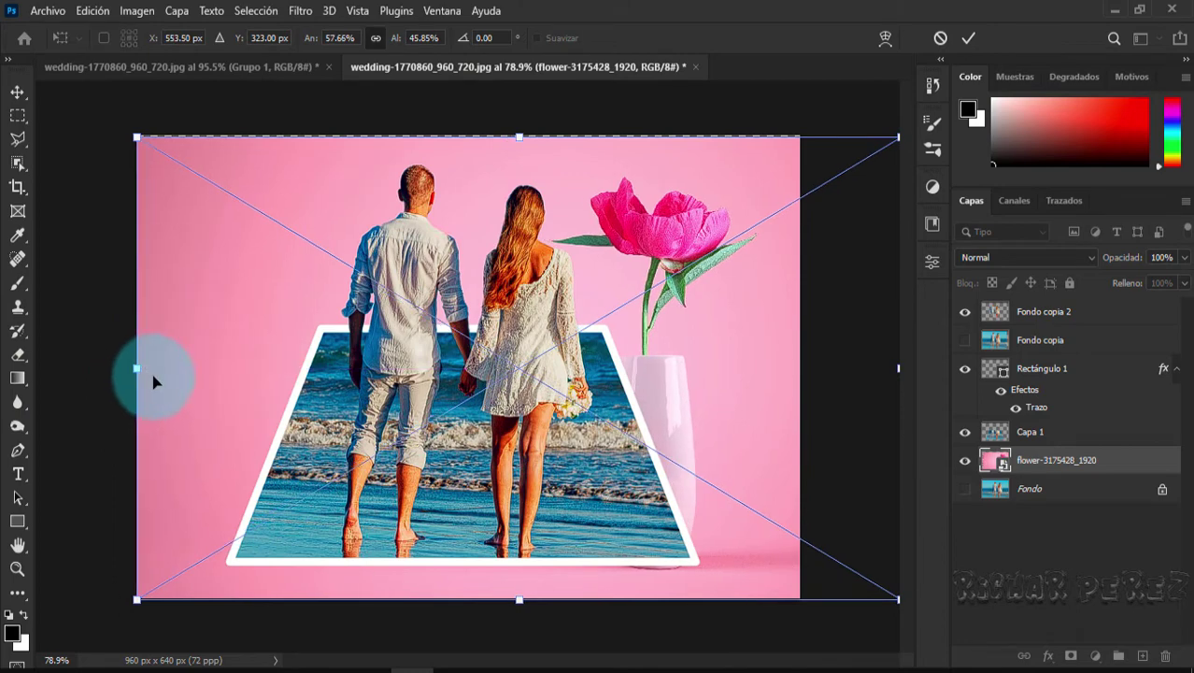
{"action": "key", "text": "Return"}
{"action": "key", "text": "e"}
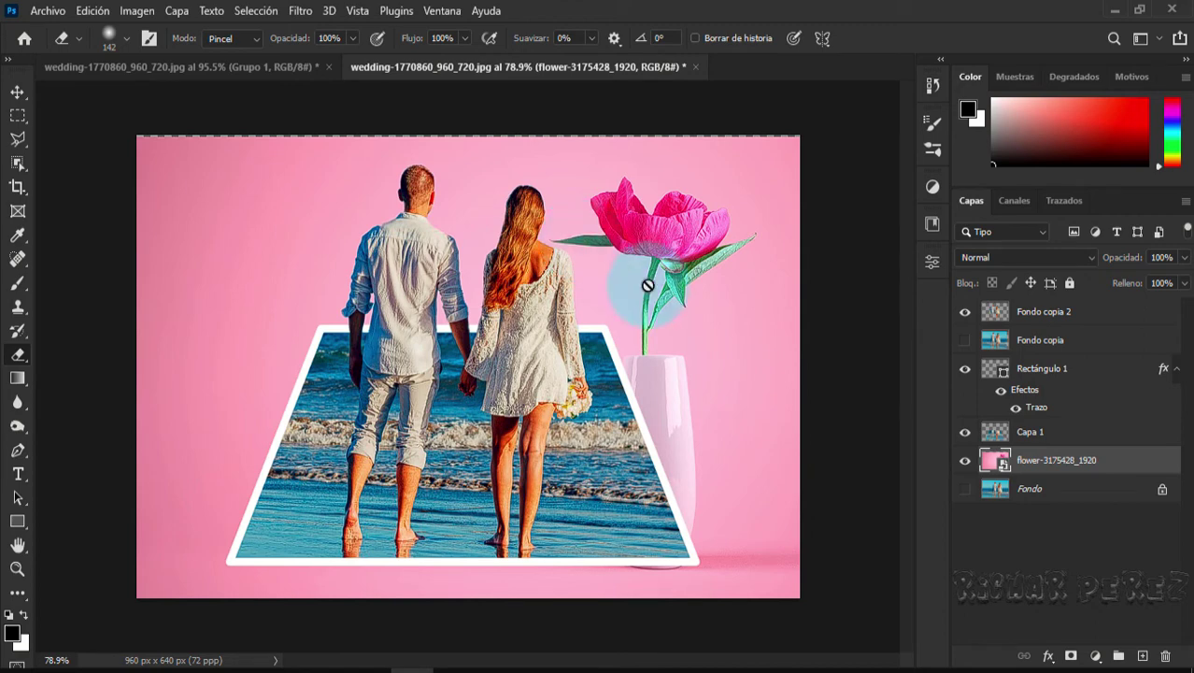
- Back out of an extra transform and select the flower layer with the Move tool
{"action": "key", "text": "ctrl+t"}
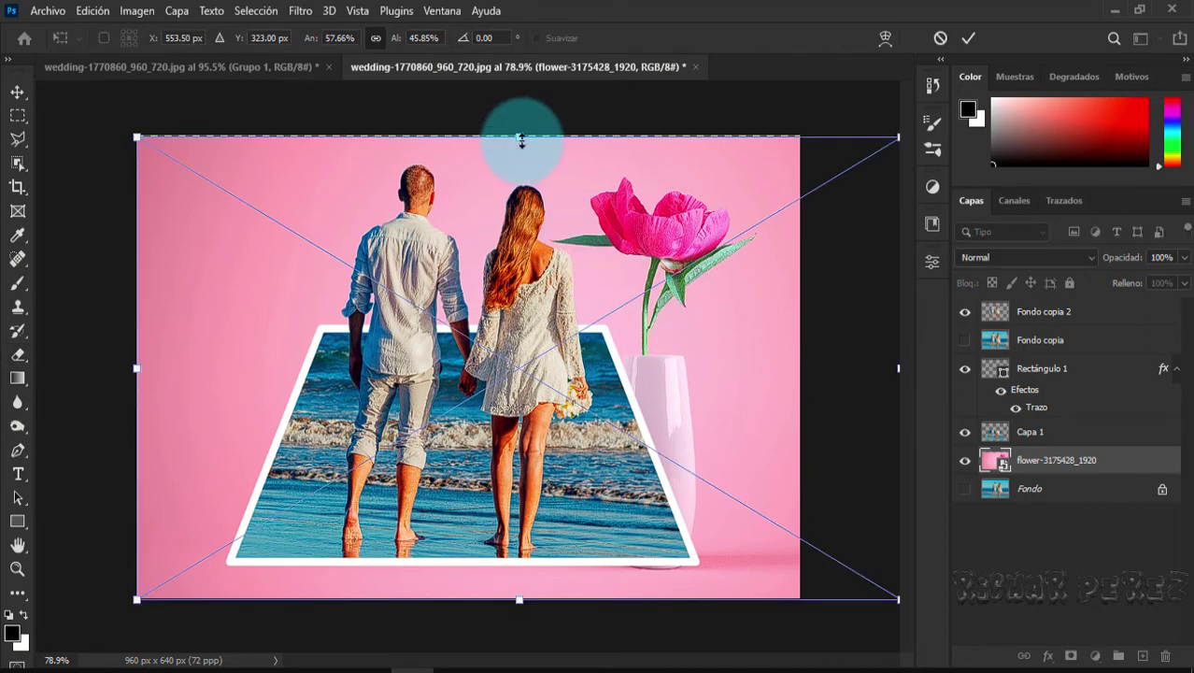
{"action": "left_click", "coordinate": [521, 141]}
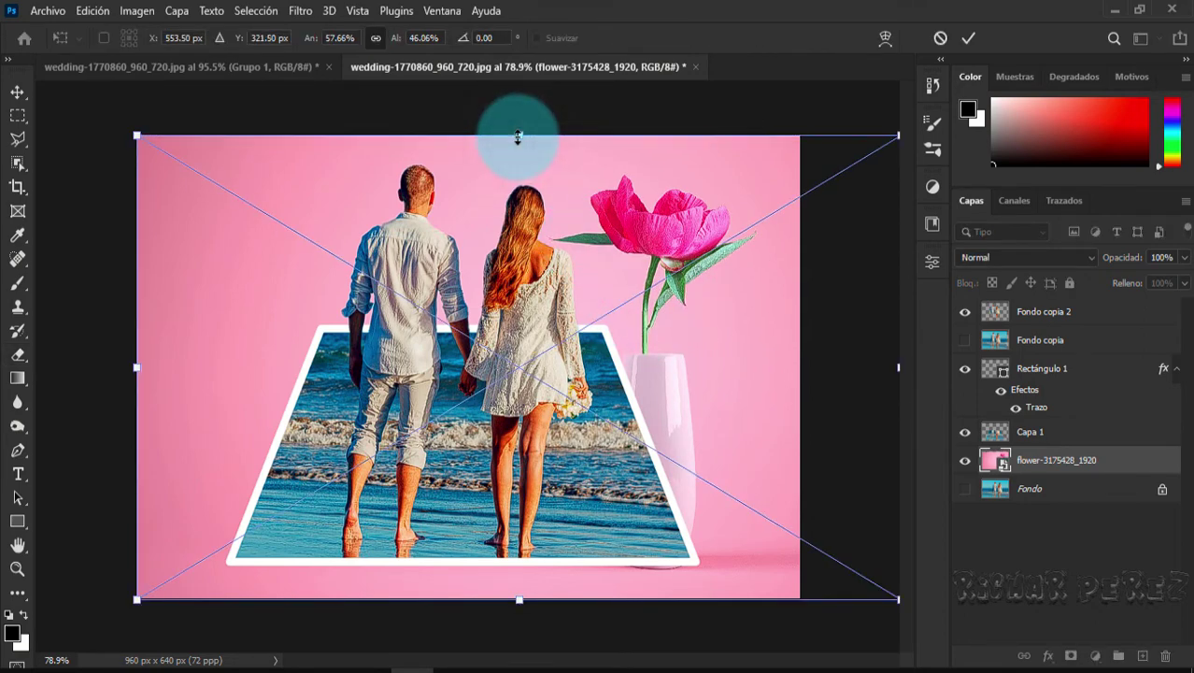
{"action": "key", "text": "Return"}
{"action": "left_click_drag", "start_coordinate": [579, 271], "coordinate": [596, 324]}
{"action": "key", "text": "v"}
{"action": "left_click", "coordinate": [981, 468]}
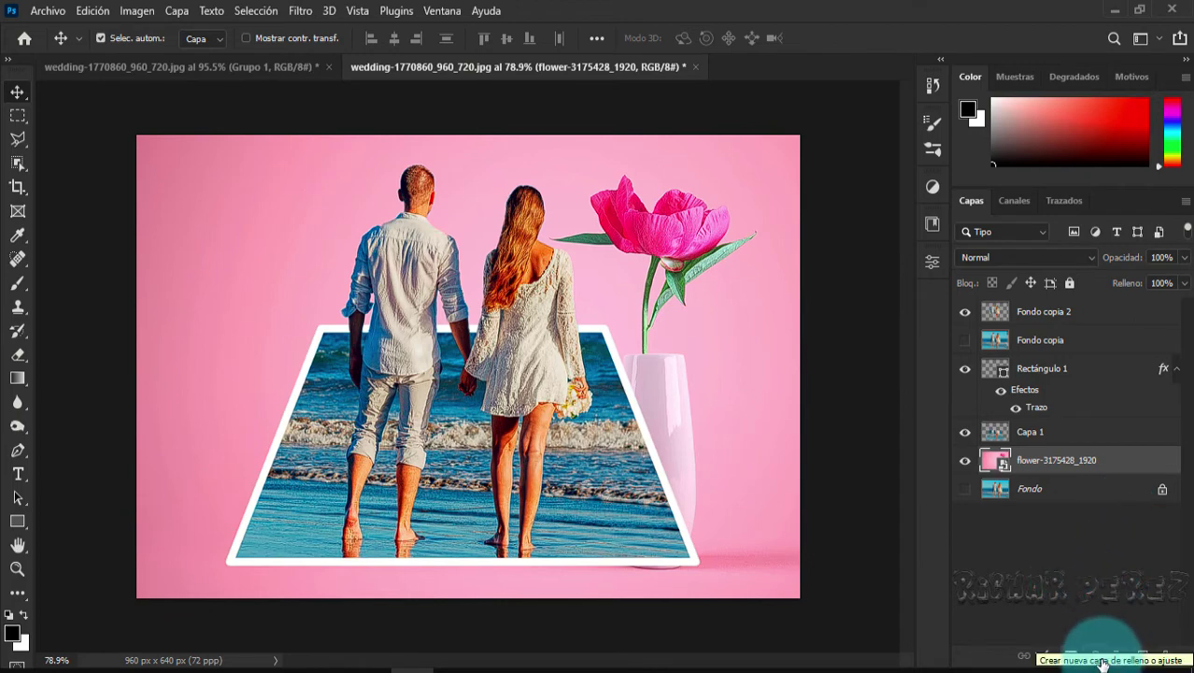
- Add a Levels adjustment layer, Niveles 1, clipped to the flower layer
{"action": "left_click", "coordinate": [1103, 659]}
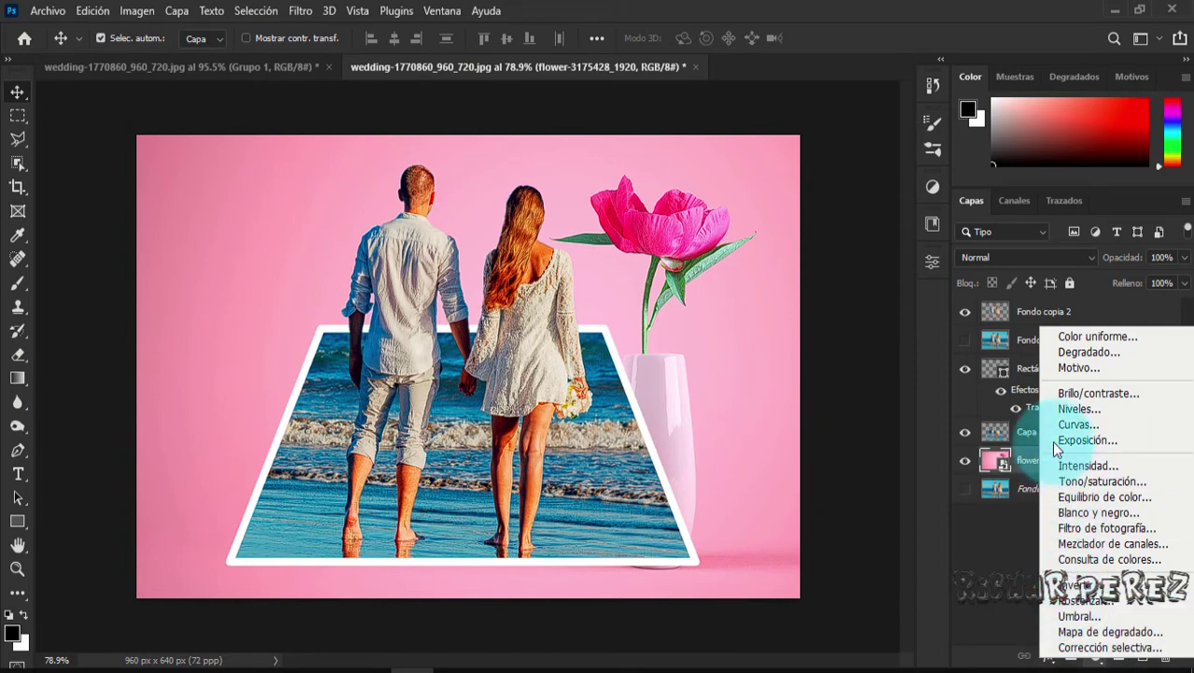
{"action": "left_click", "coordinate": [1065, 409]}
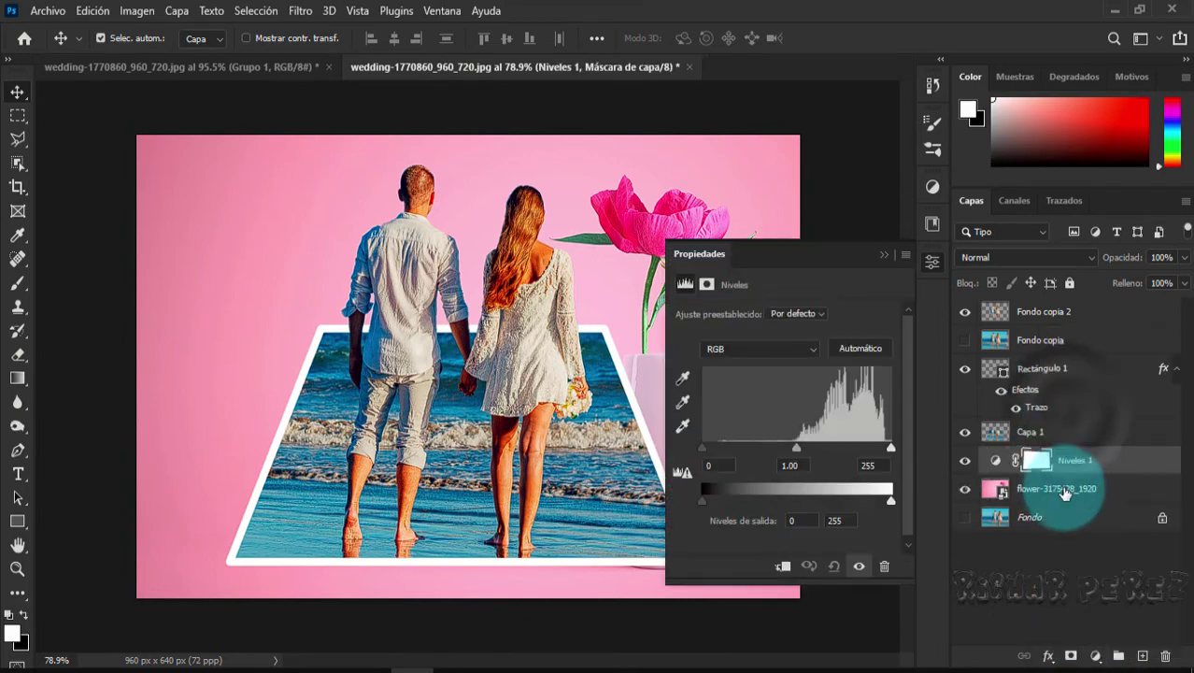
{"action": "left_click", "coordinate": [783, 567]}
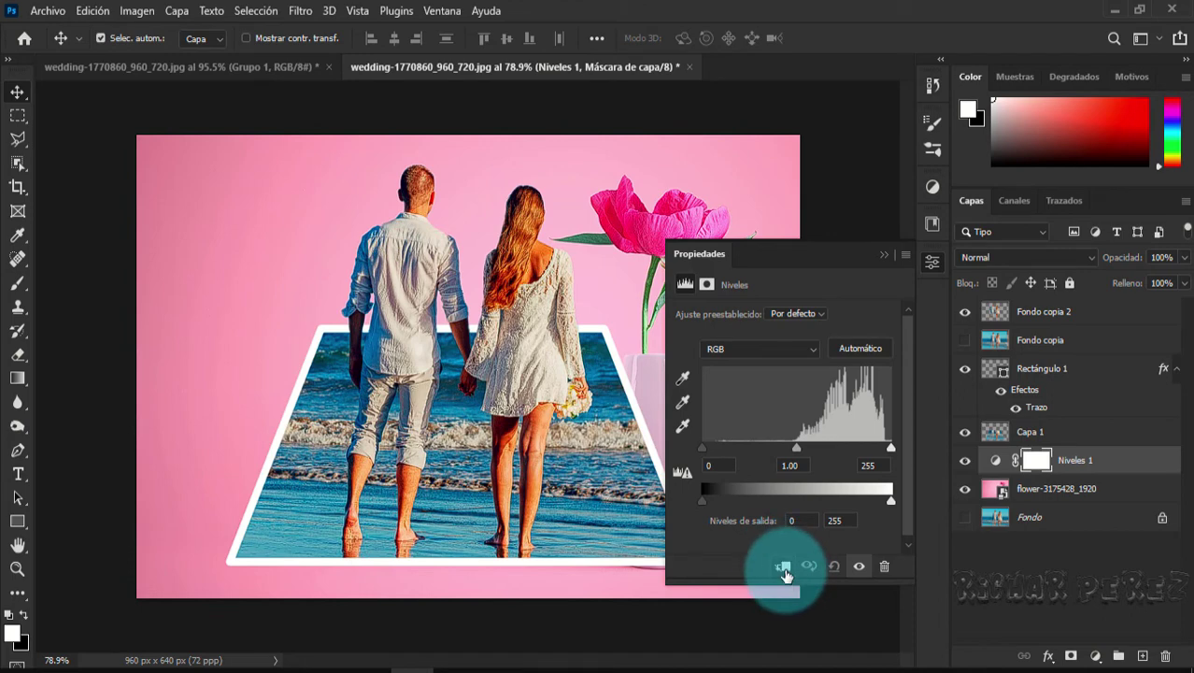
{"action": "left_click", "coordinate": [784, 568]}
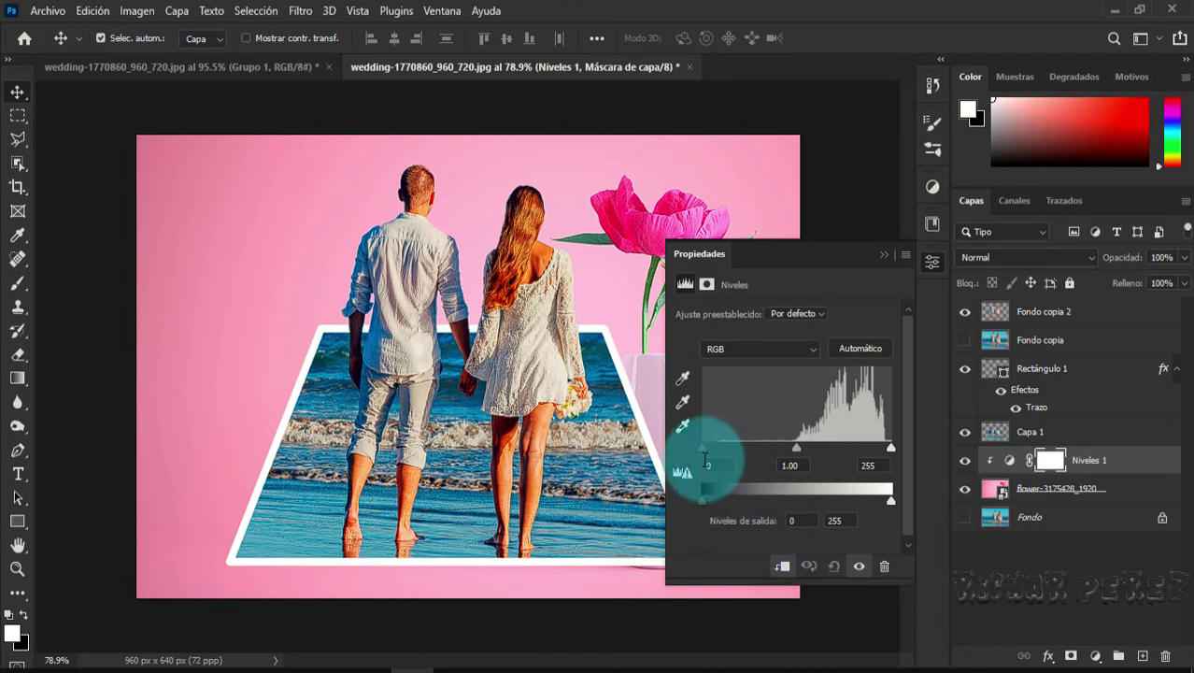
- Raise the Levels black input to 102 to deepen the pink background
{"action": "left_click_drag", "start_coordinate": [702, 448], "coordinate": [759, 448]}
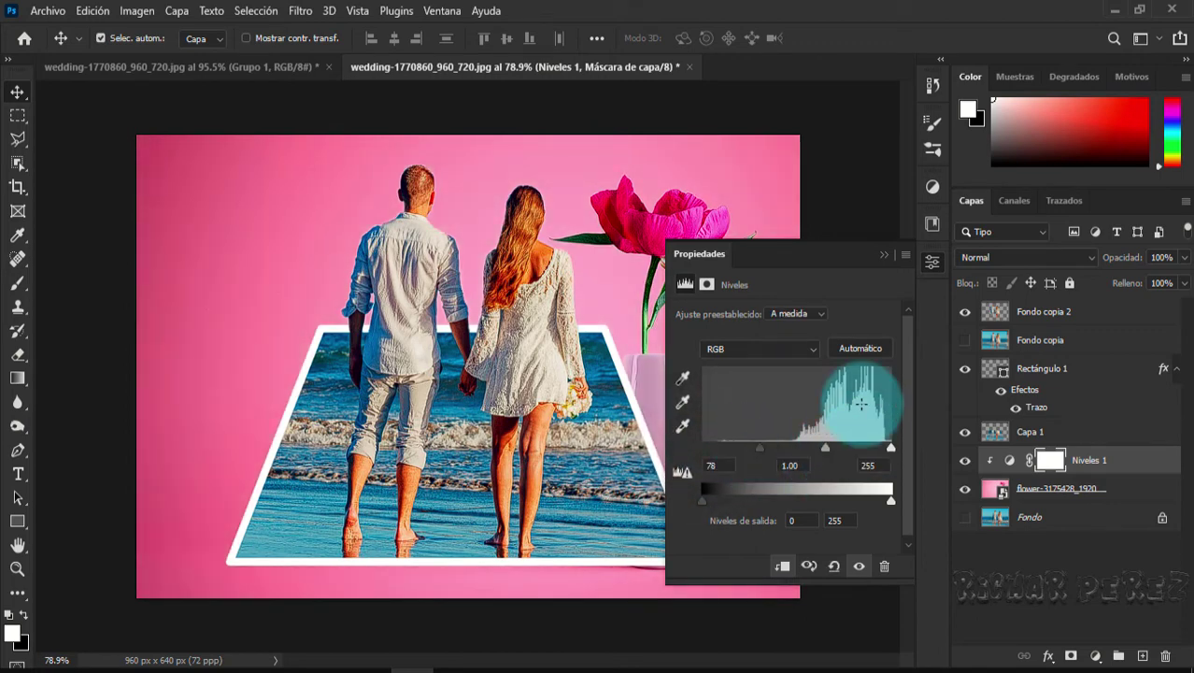
{"action": "left_click_drag", "start_coordinate": [760, 448], "coordinate": [777, 448]}
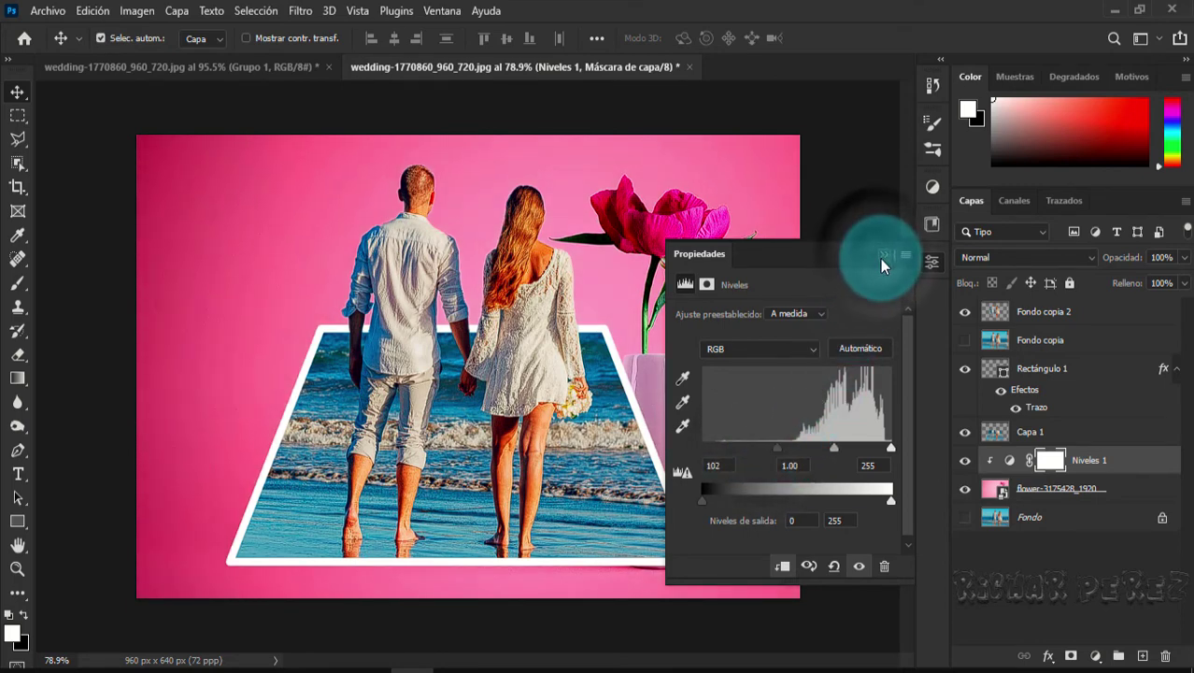
{"action": "left_click", "coordinate": [880, 257]}
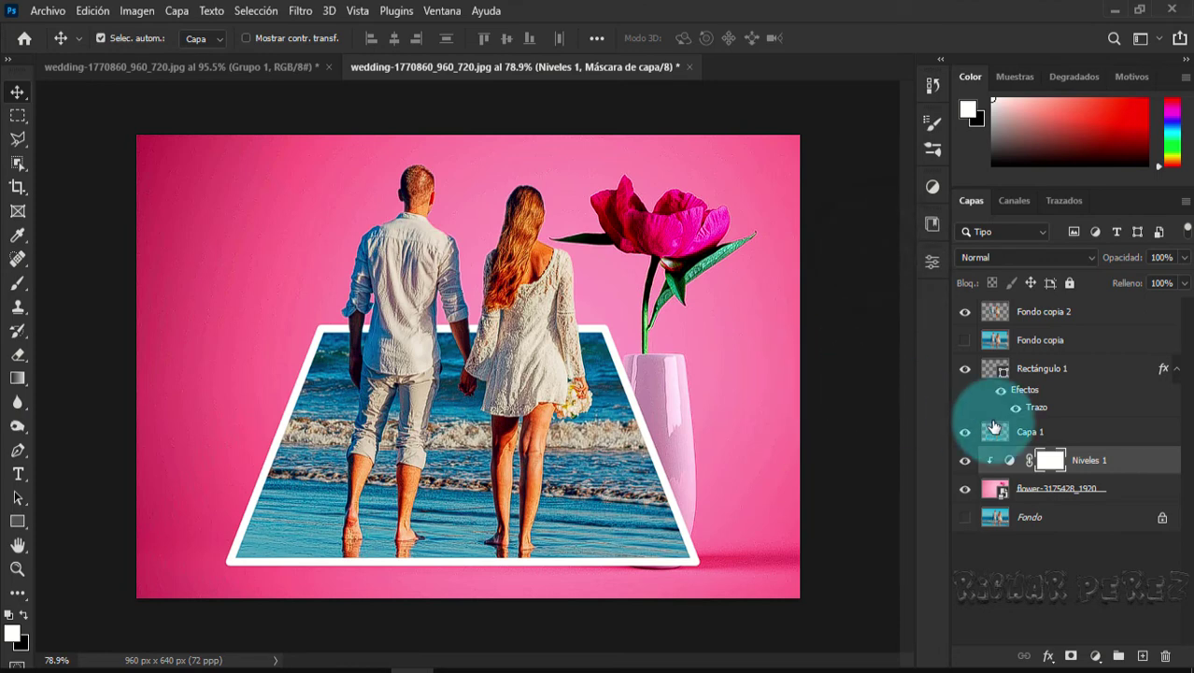
- Fit the whole composition to the window using the Zoom tool's Encajar en pantalla option
{"action": "left_click", "coordinate": [18, 568]}
{"action": "right_click", "coordinate": [383, 414]}
{"action": "left_click", "coordinate": [395, 423]}
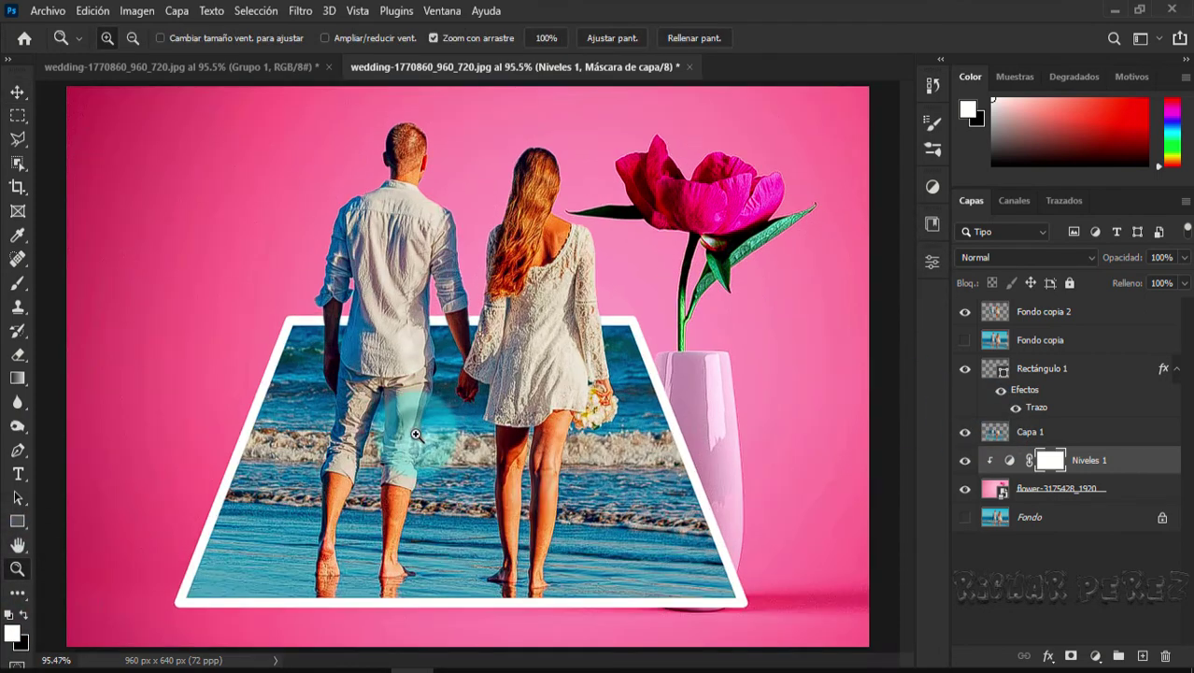